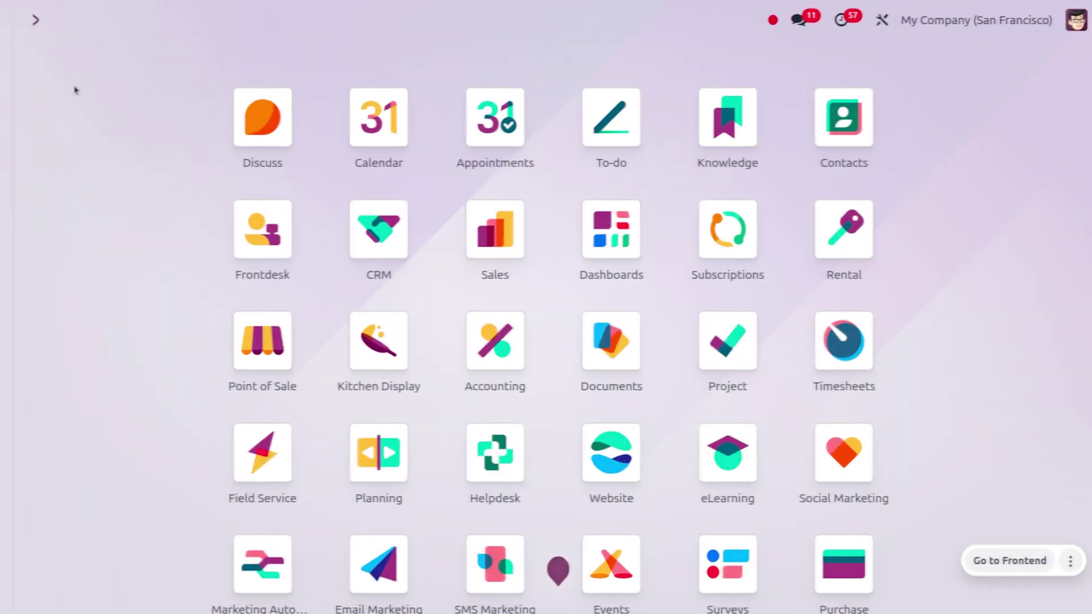
# Step: Open the list of bills of materials in the Manufacturing app
pyautogui.write('ma')
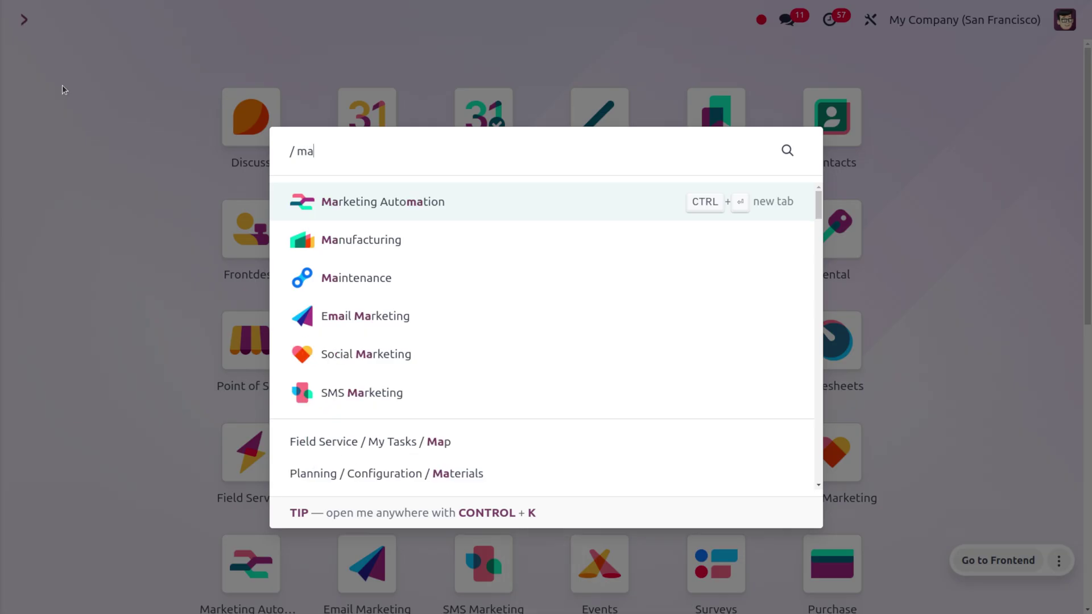
pyautogui.press('Down')
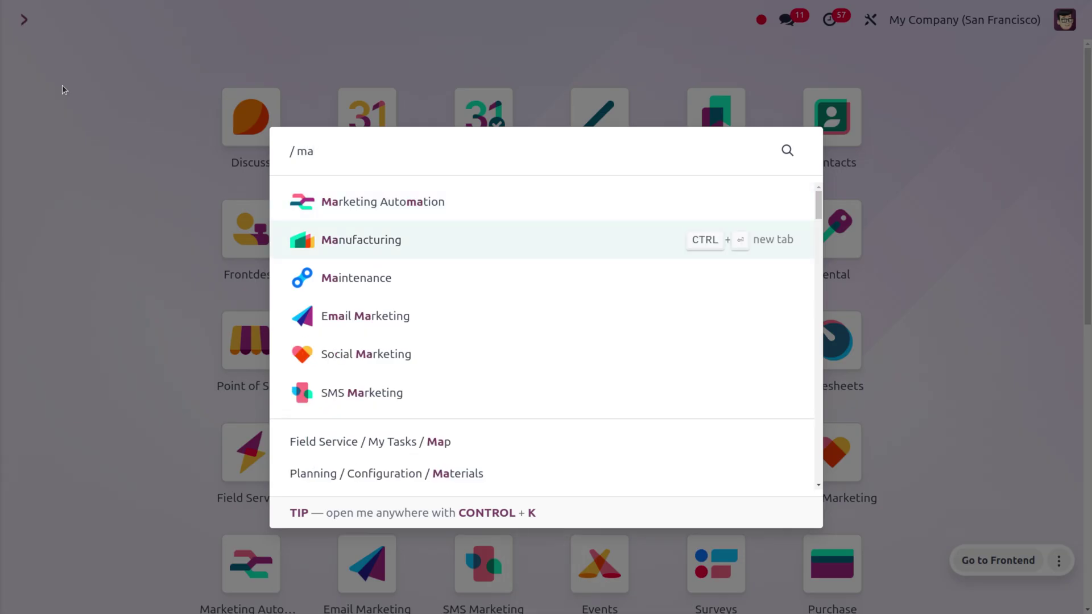
pyautogui.press('Return')
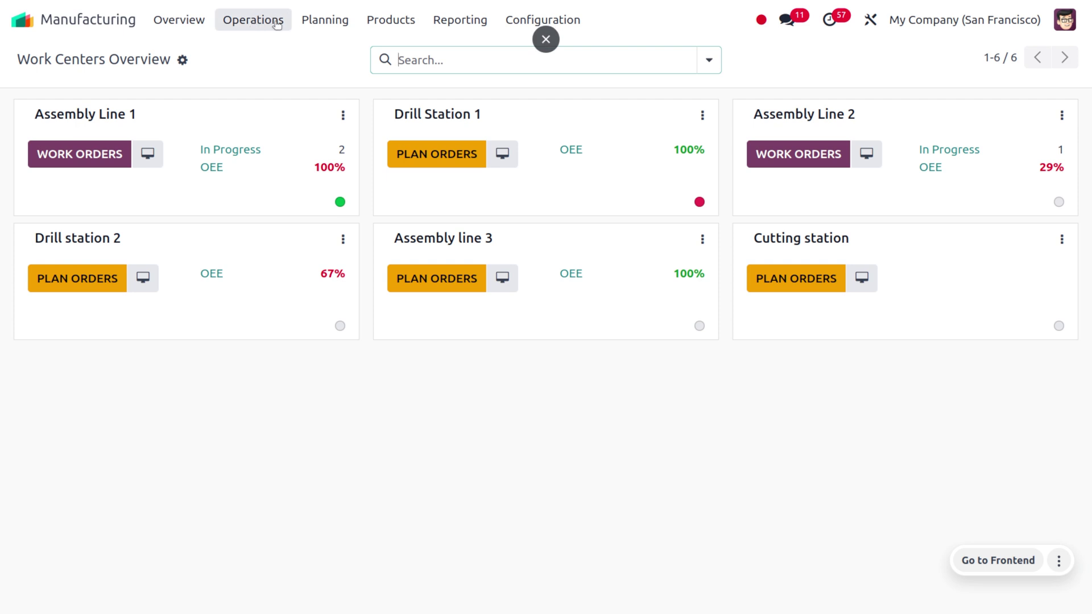
pyautogui.click(387, 25)
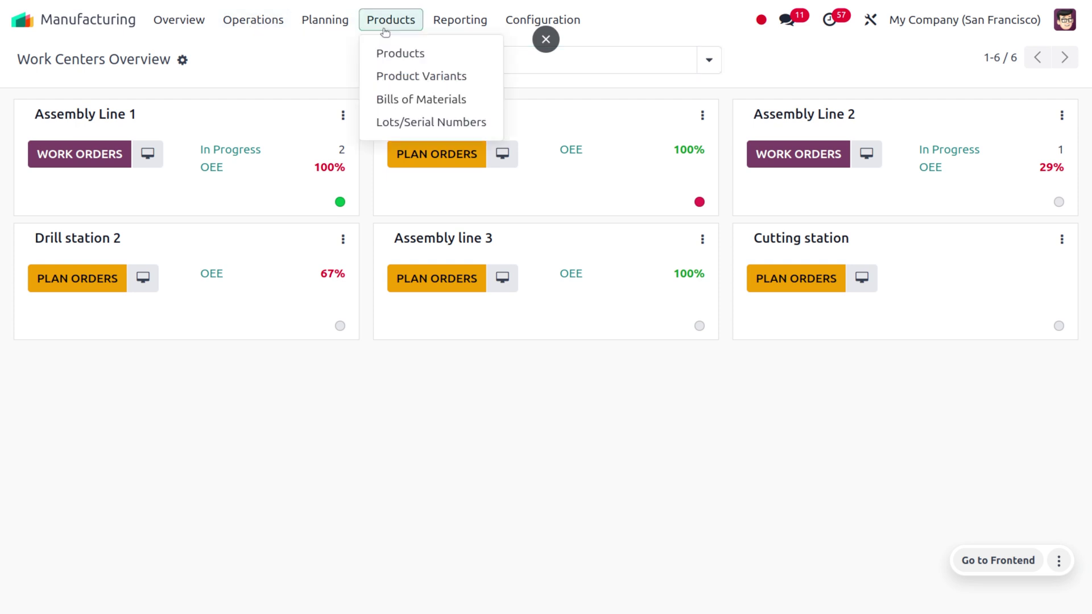
pyautogui.click(400, 100)
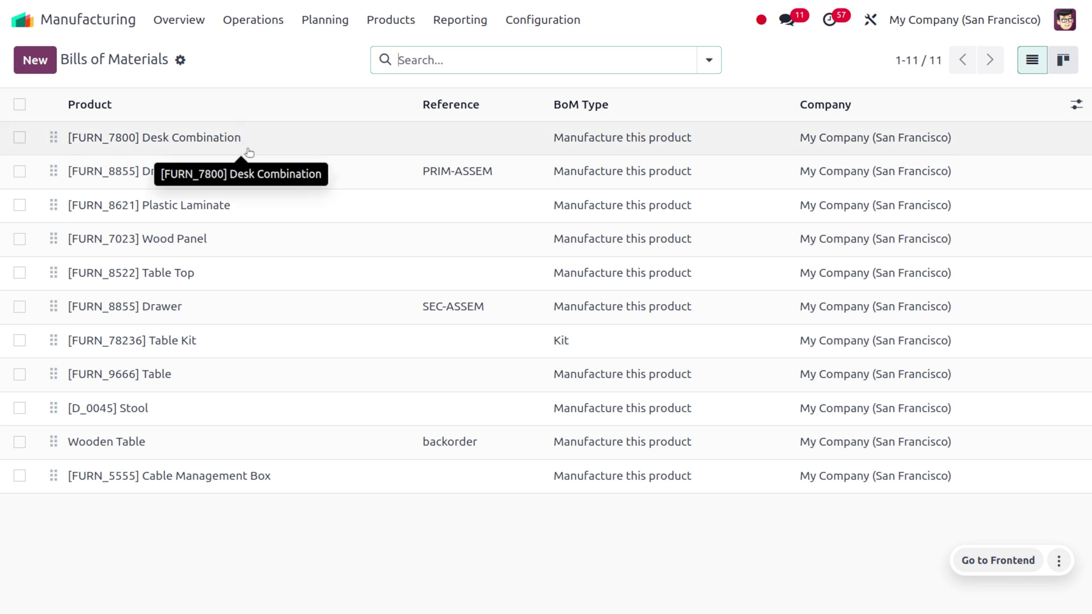
# Step: Open the Desk Combination bill of materials and examine its components, operations and miscellaneous settings
pyautogui.click(219, 144)
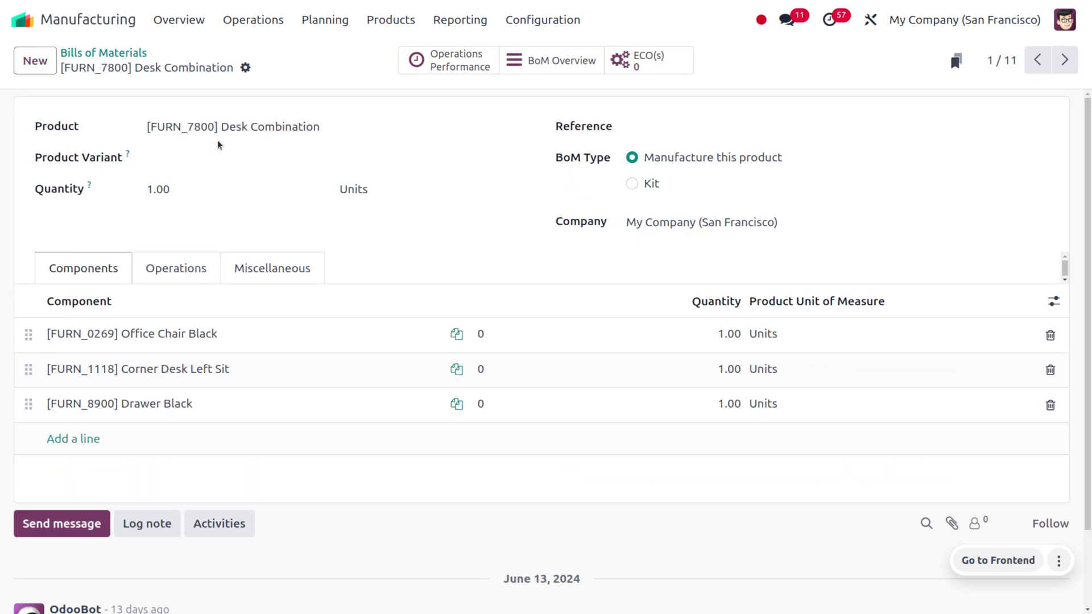
pyautogui.scroll(-2, 299, 358)
pyautogui.scroll(2, 303, 364)
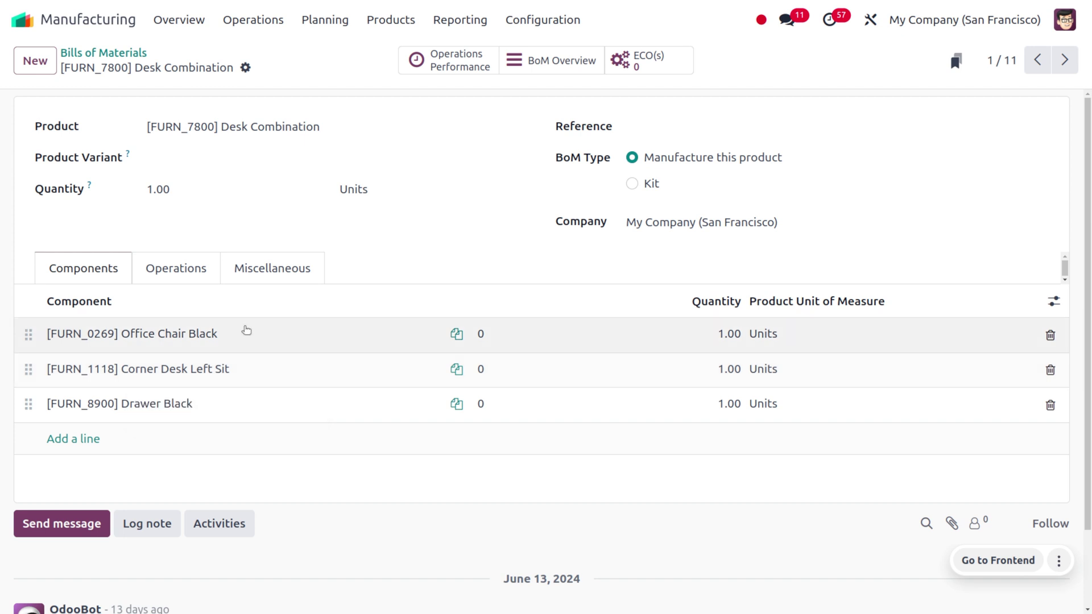
pyautogui.click(187, 267)
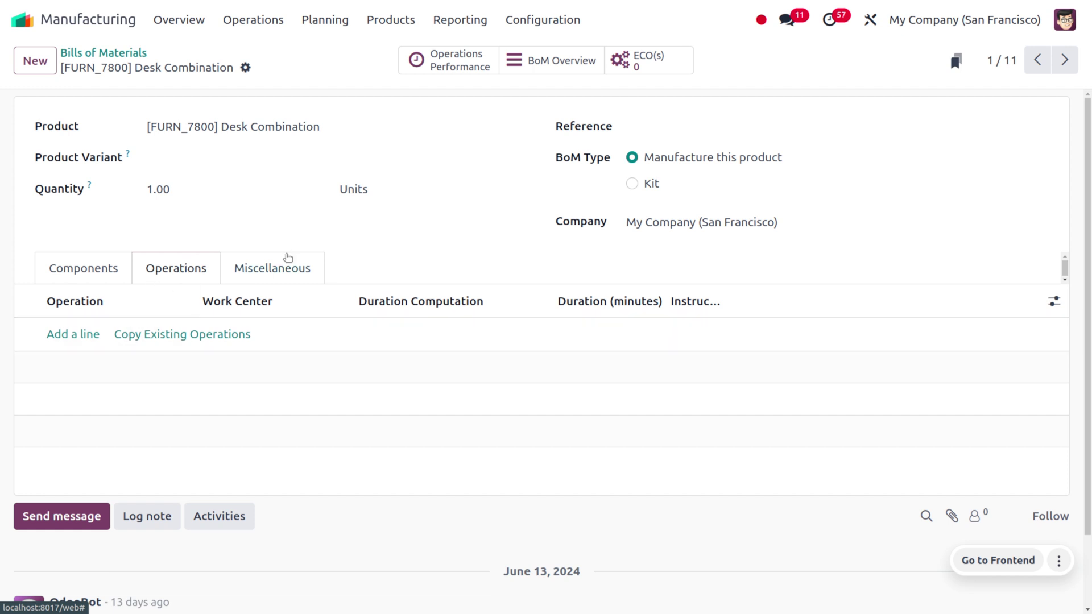
pyautogui.click(288, 264)
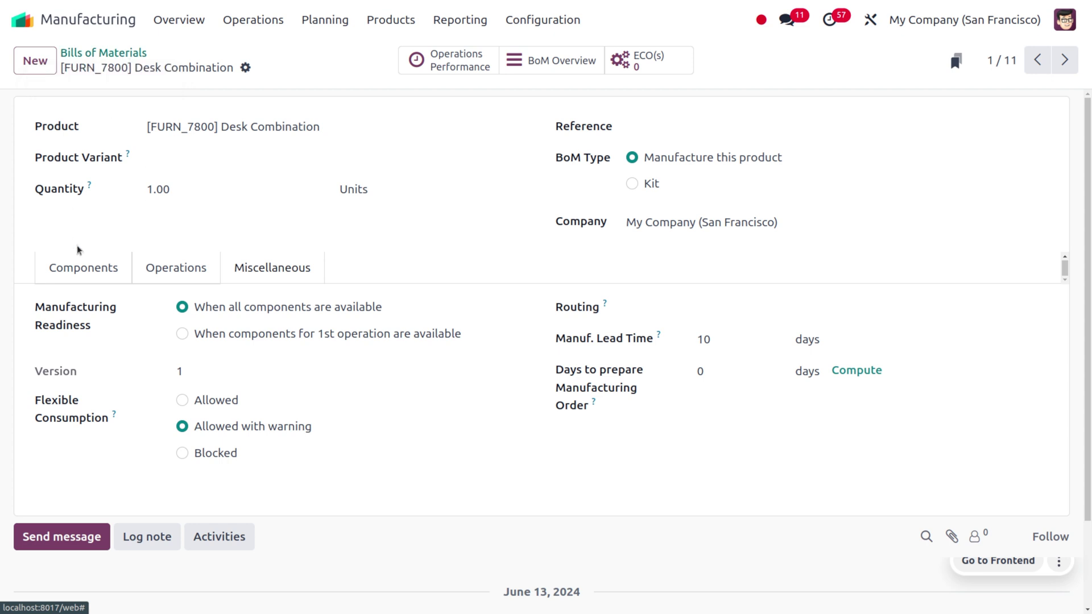
pyautogui.click(79, 269)
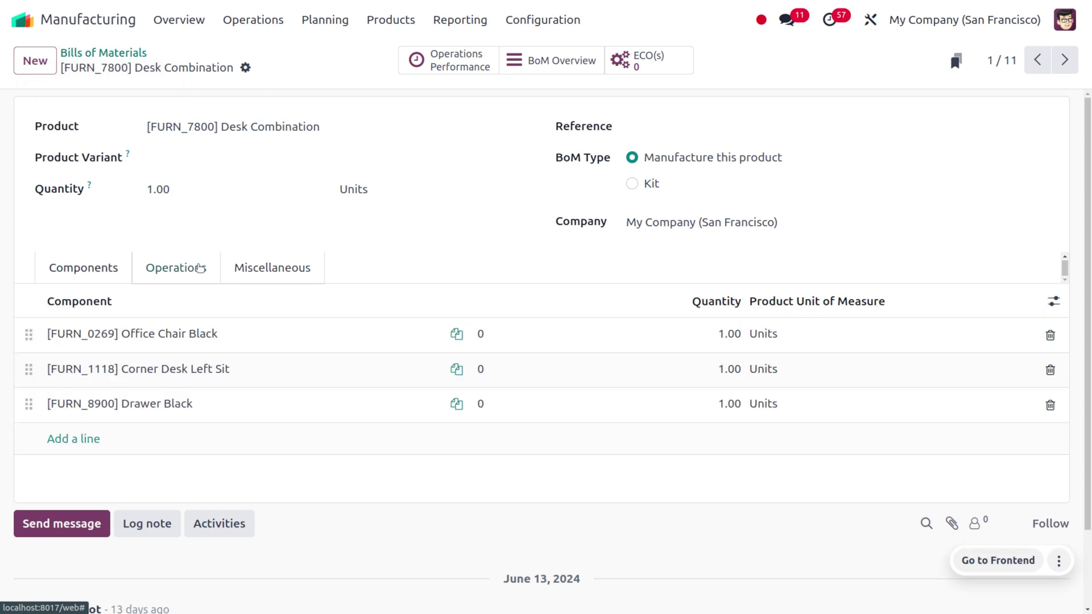
pyautogui.click(199, 267)
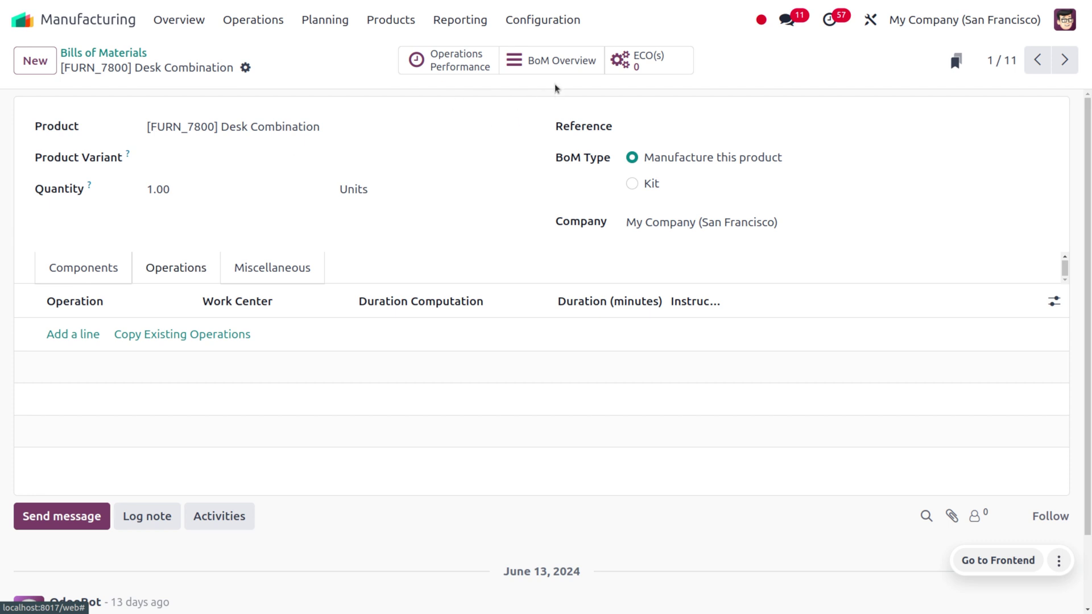
# Step: Check the Work Orders option in the Manufacturing settings
pyautogui.click(545, 18)
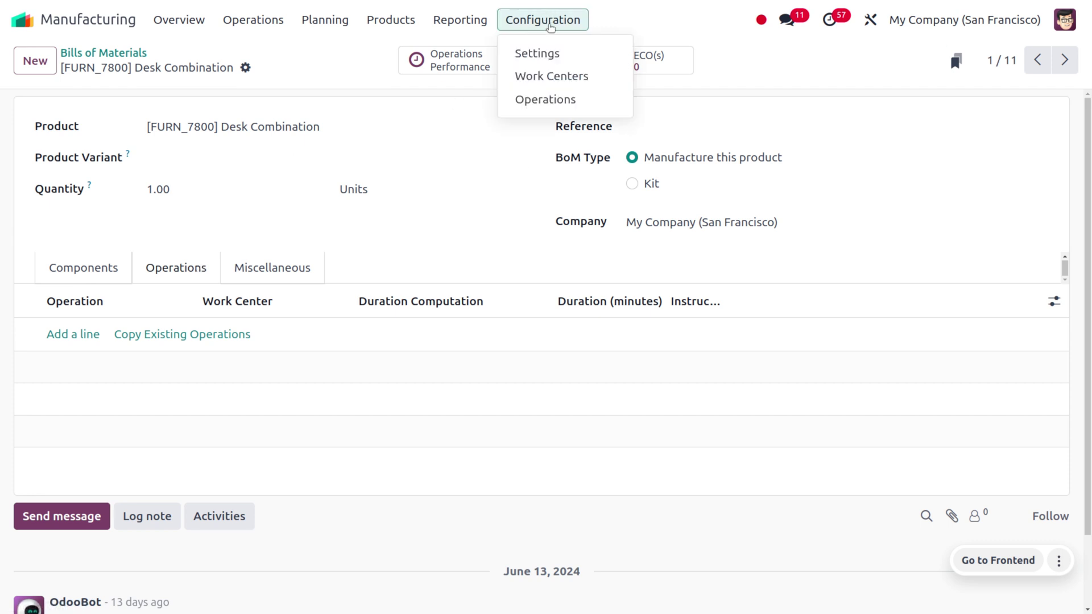
pyautogui.click(554, 51)
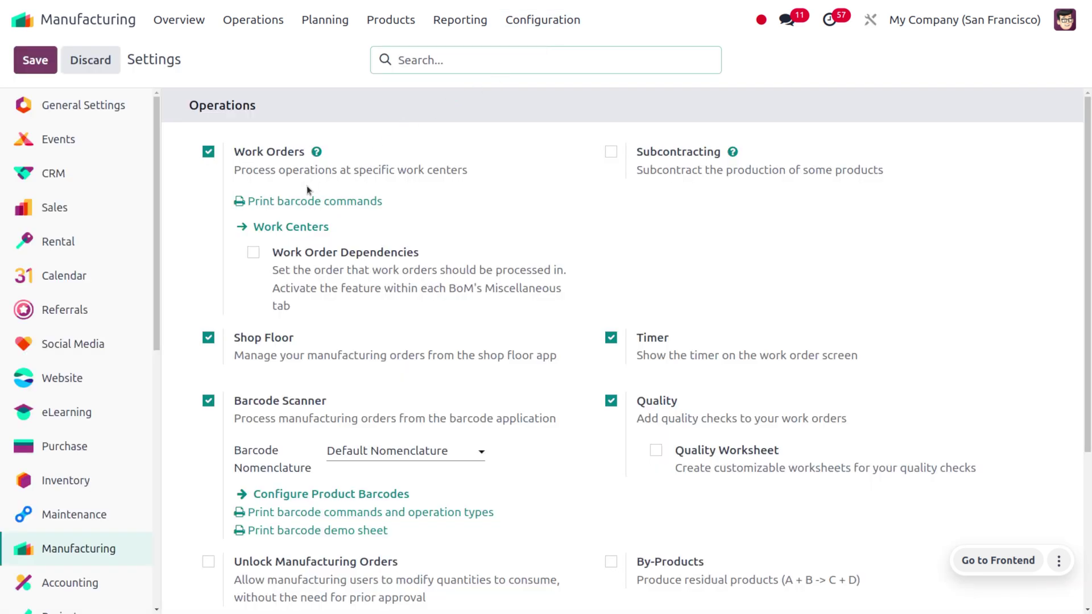
pyautogui.moveTo(263, 227)
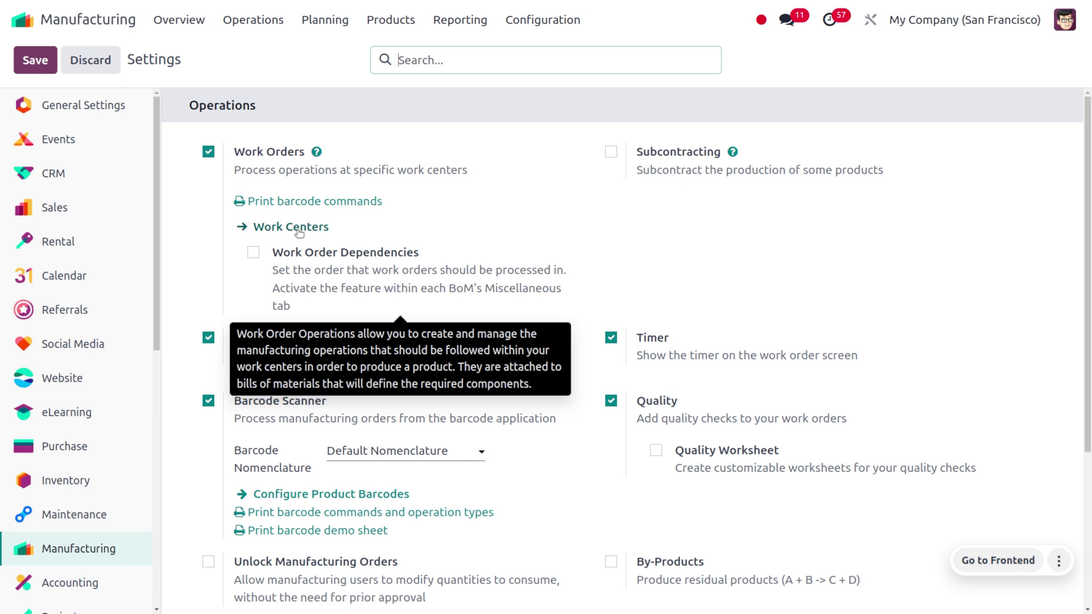
# Step: Open the Cutting station record from the configured work centers
pyautogui.click(566, 20)
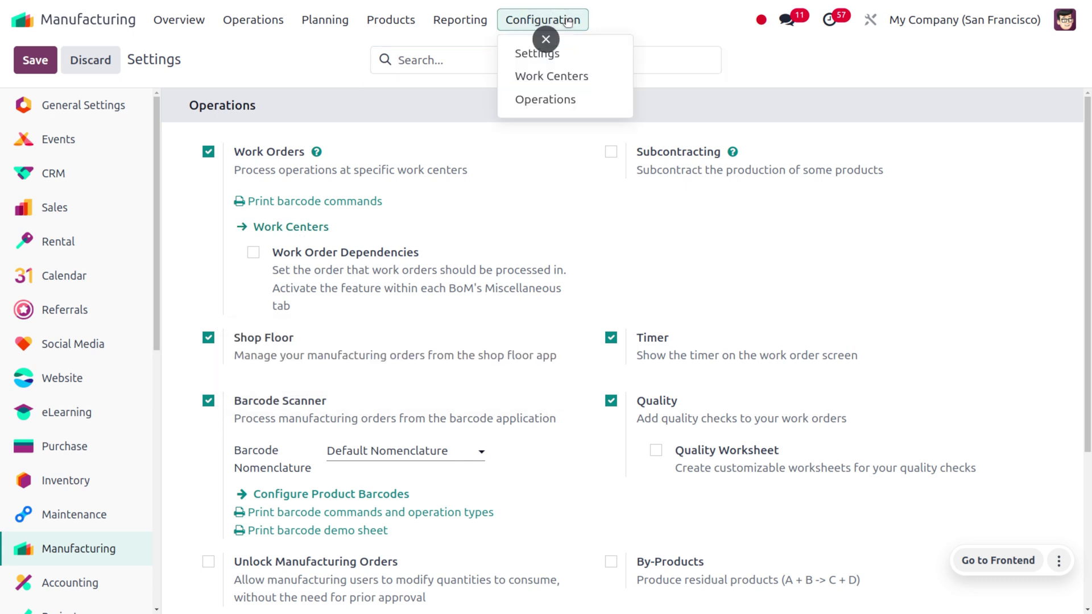
pyautogui.click(570, 86)
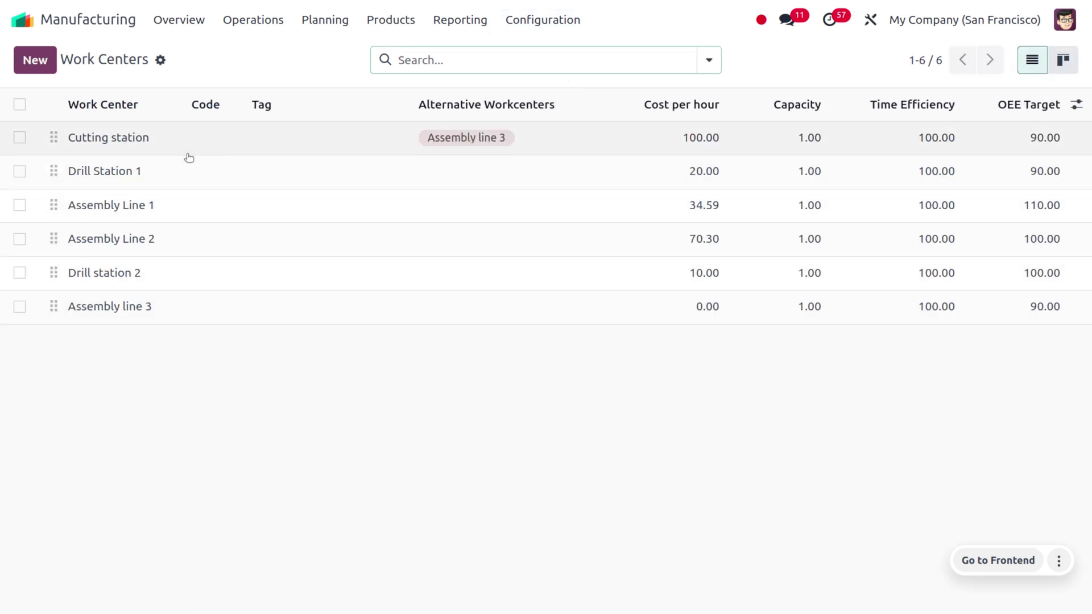
pyautogui.click(189, 158)
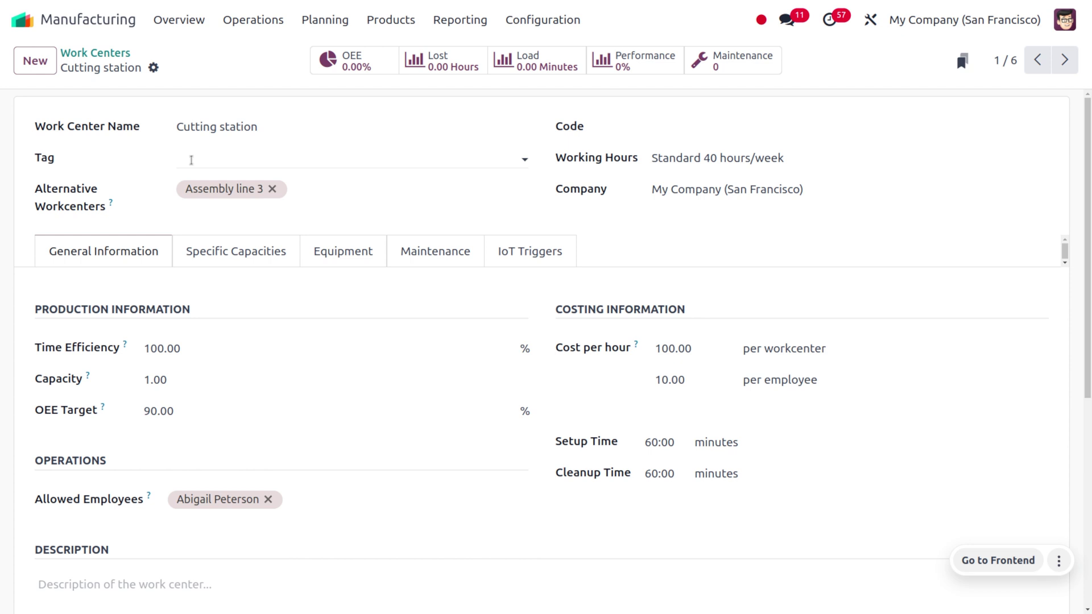
# Step: Create the tag "cutting" and assign it to the Cutting station work center
pyautogui.click(194, 161)
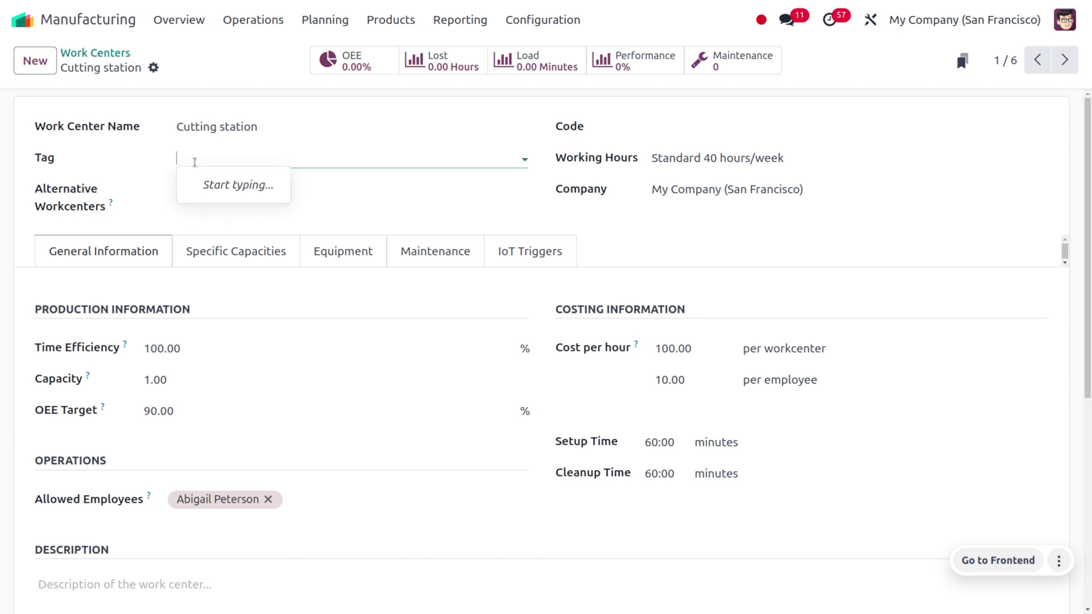
pyautogui.write('cu')
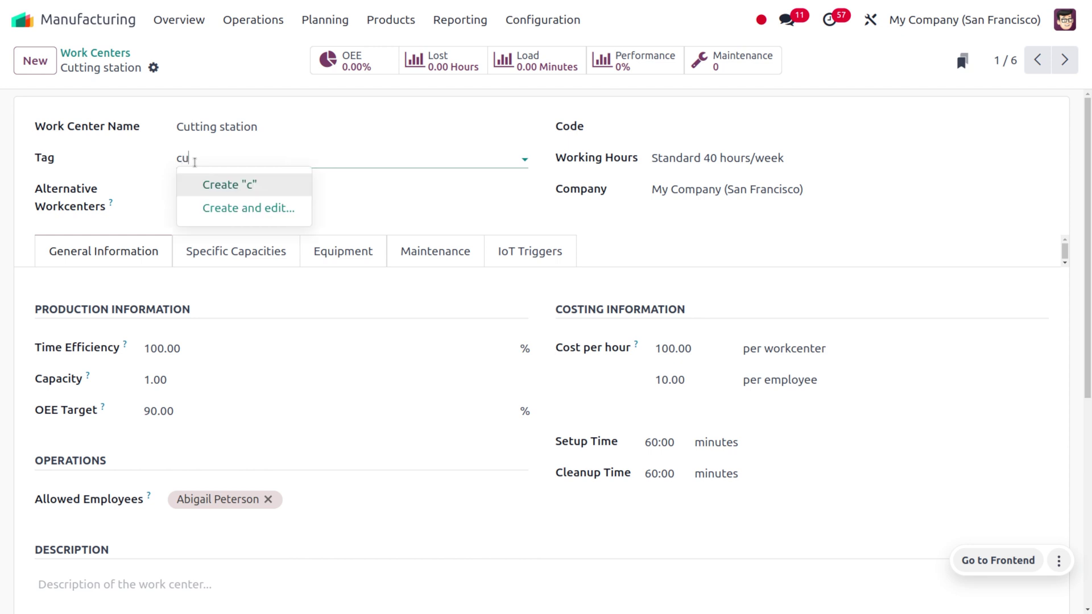
pyautogui.write('ttinf')
pyautogui.press('BackSpace')
pyautogui.write('g')
pyautogui.press('Return')
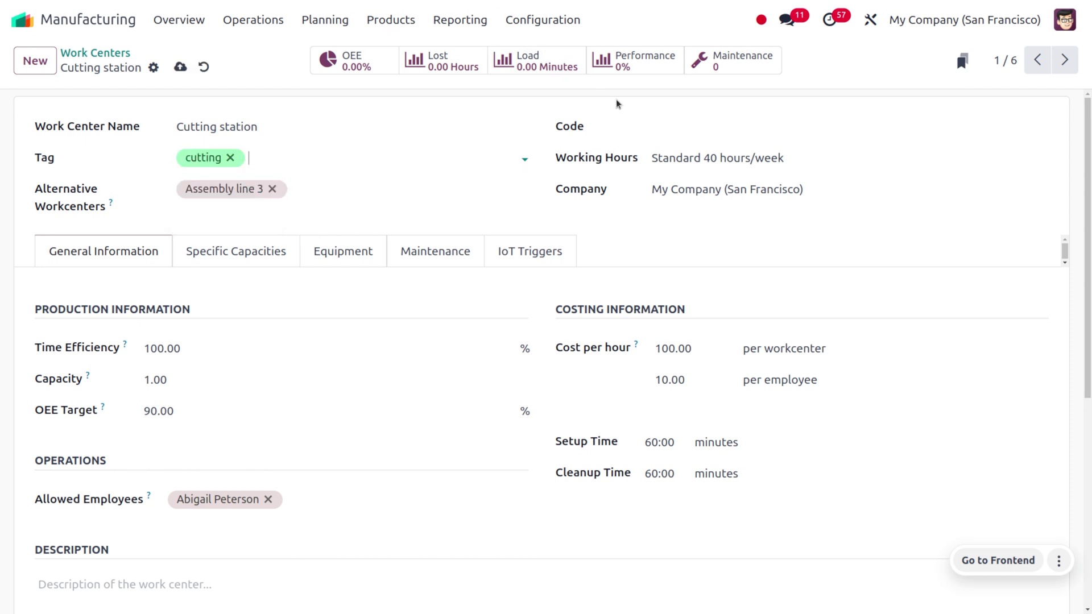
# Step: Set the work center's code to CS and its capacity to 5
pyautogui.click(672, 127)
pyautogui.write('CS')
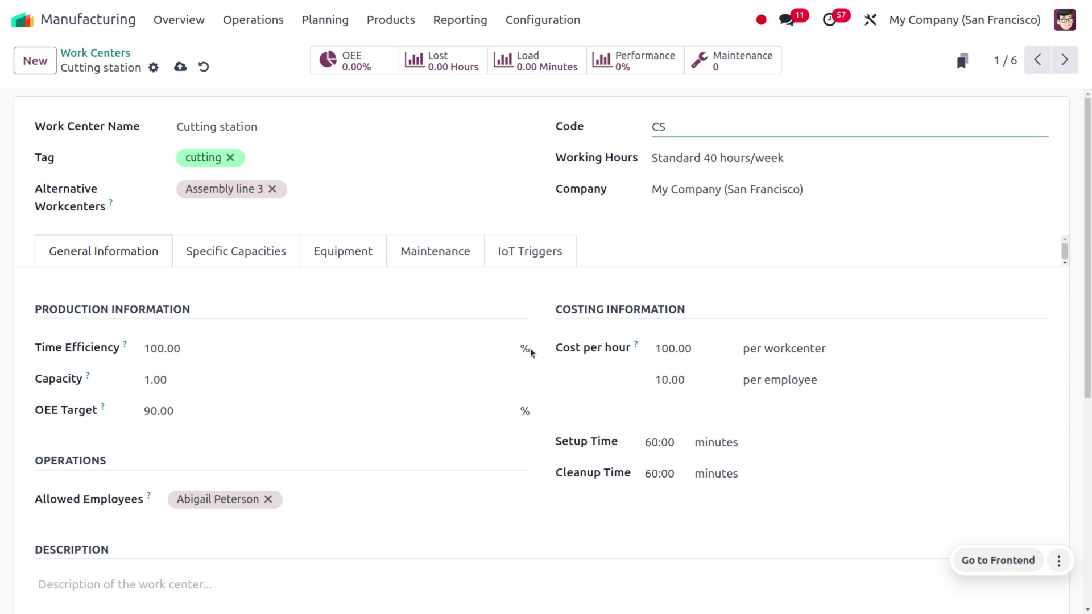
pyautogui.click(252, 376)
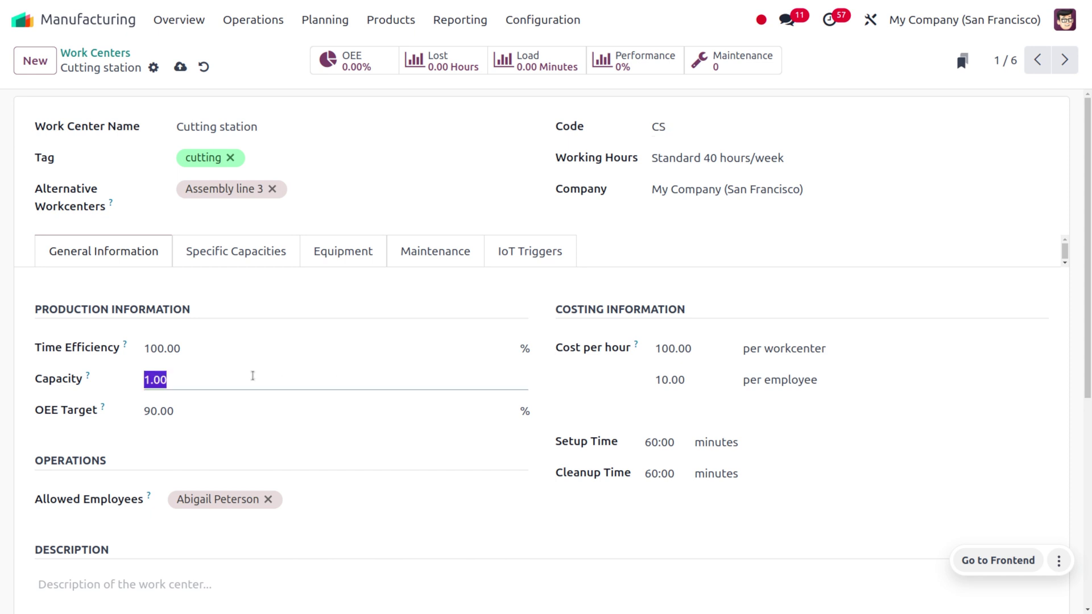
pyautogui.write('5')
pyautogui.click(465, 341)
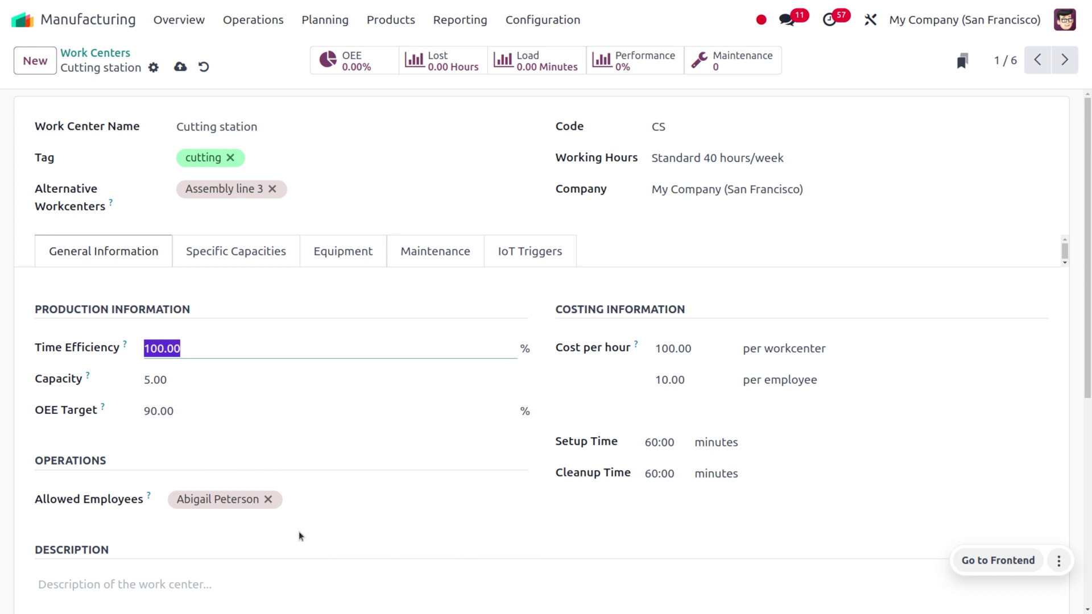
# Step: Replace the work center's allowed employee with the administrator and save the record
pyautogui.click(267, 498)
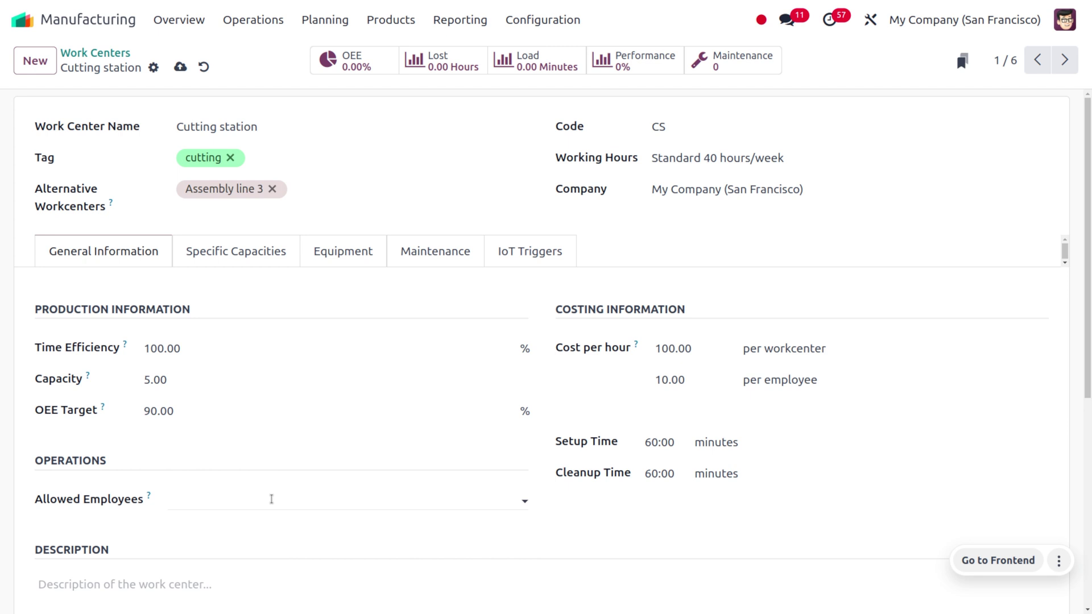
pyautogui.click(271, 499)
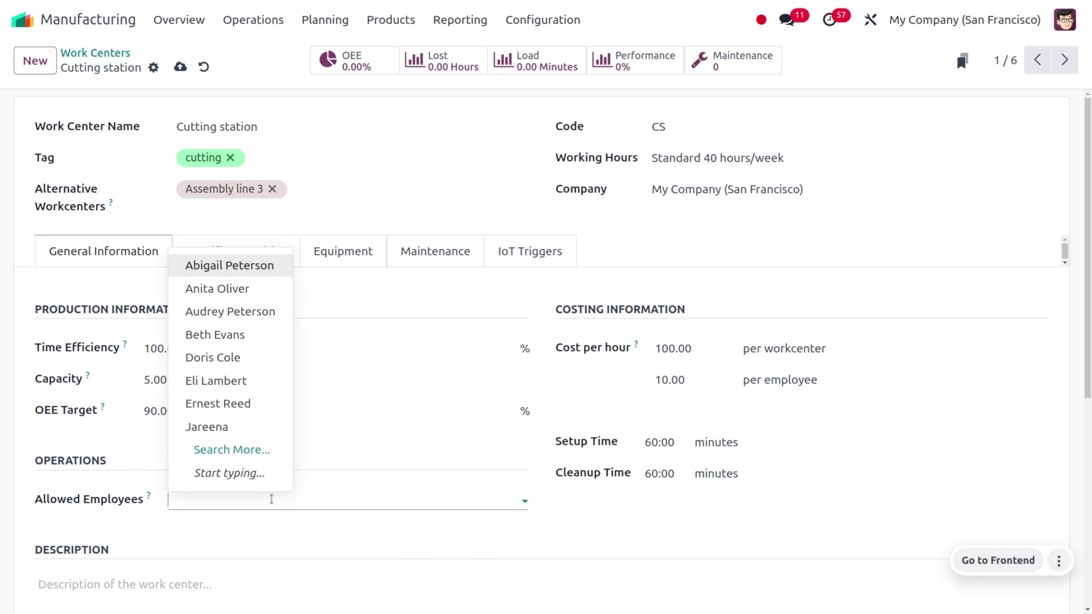
pyautogui.write('MIT')
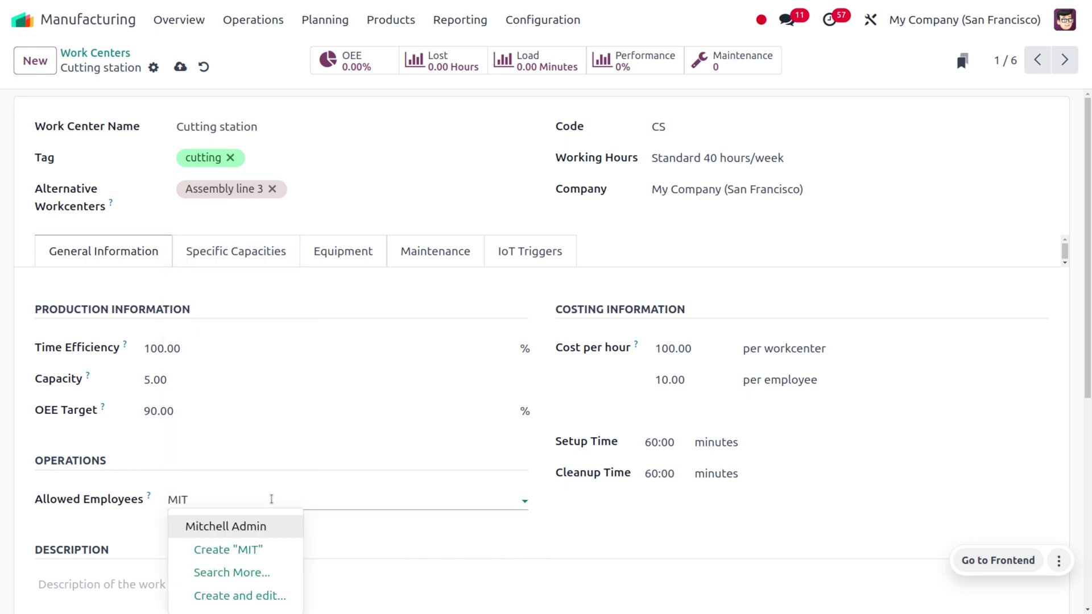
pyautogui.press('Return')
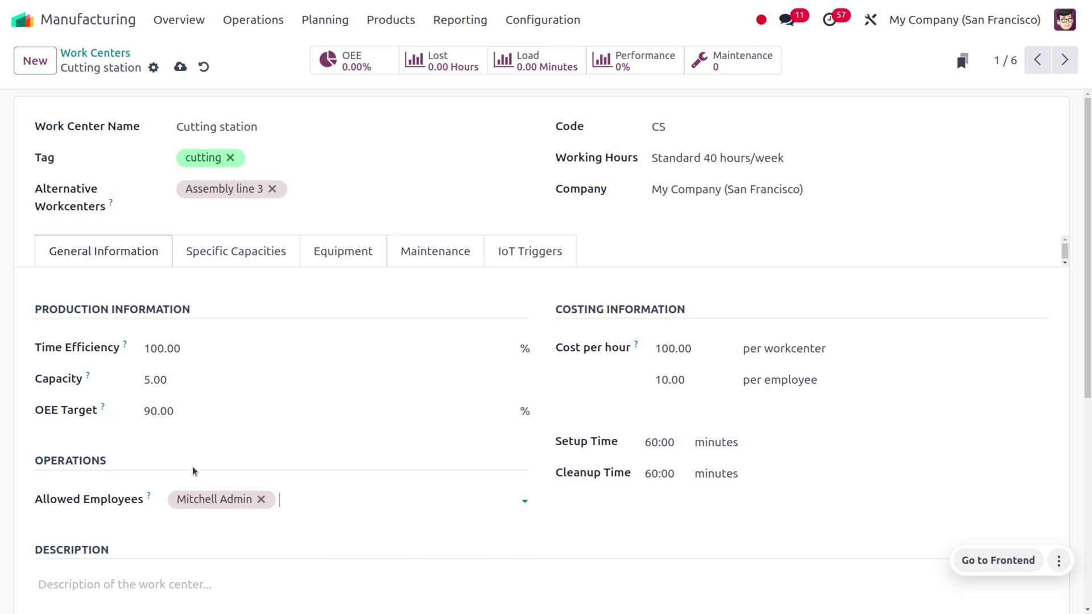
pyautogui.scroll(-3, 193, 471)
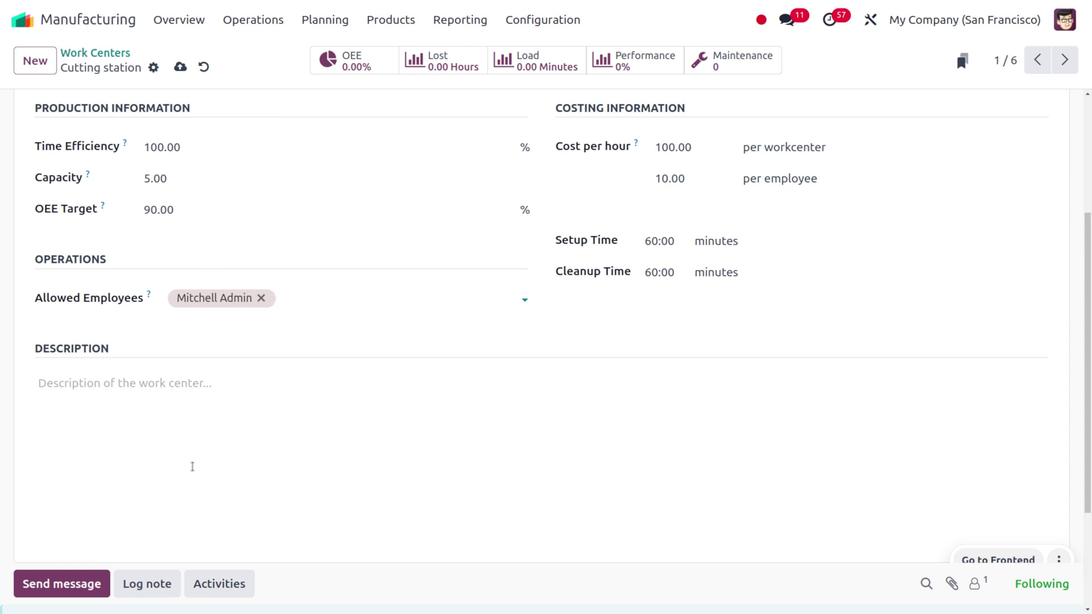
pyautogui.scroll(4, 192, 466)
pyautogui.click(179, 68)
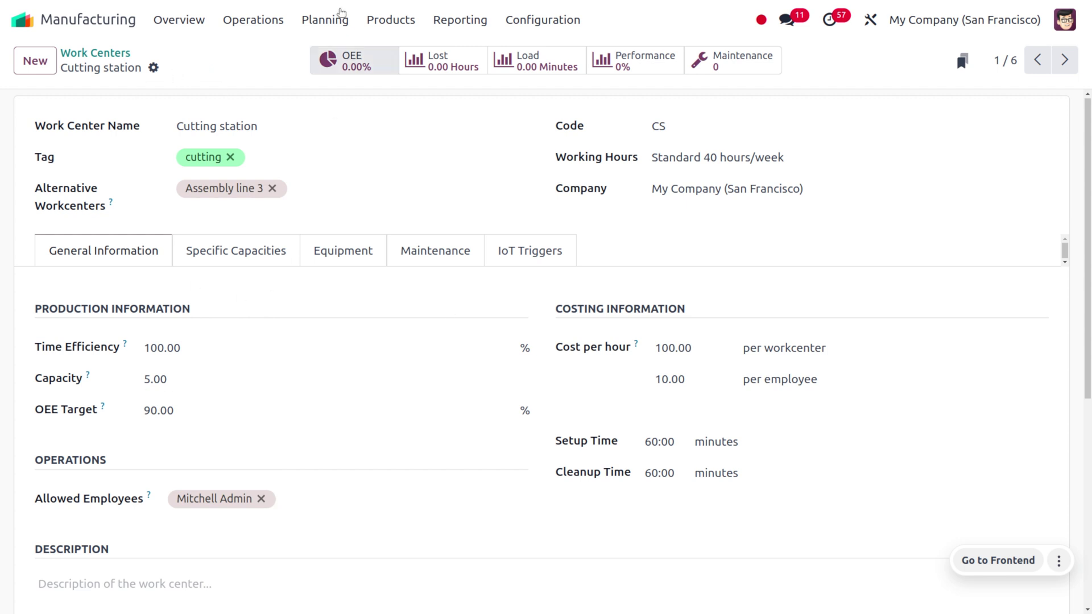
# Step: Create a new bill of materials for the product [FURN_5555] Cable Management Box
pyautogui.click(397, 17)
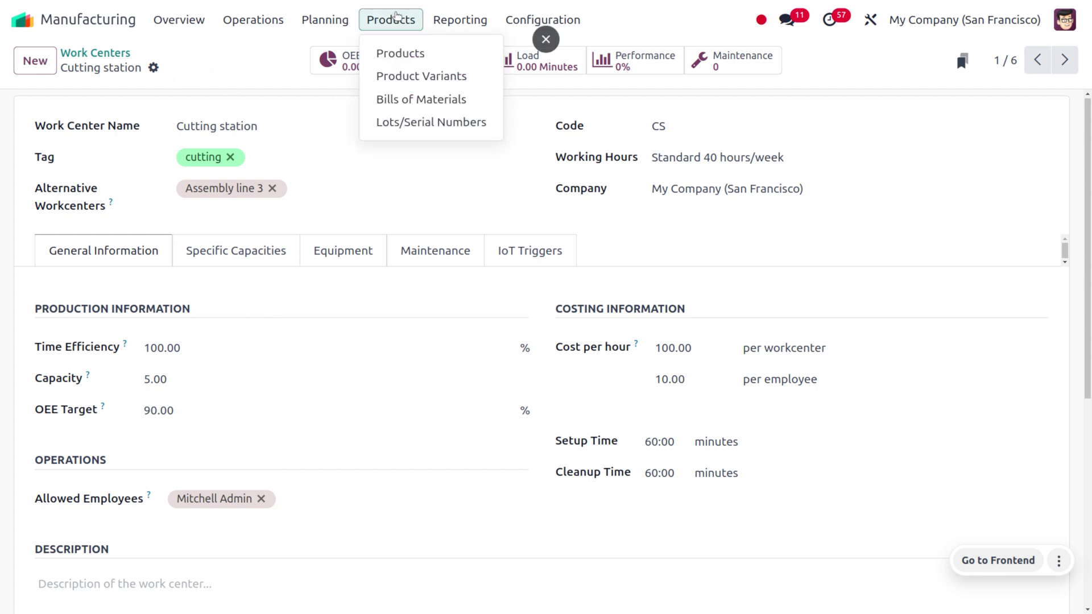
pyautogui.click(423, 99)
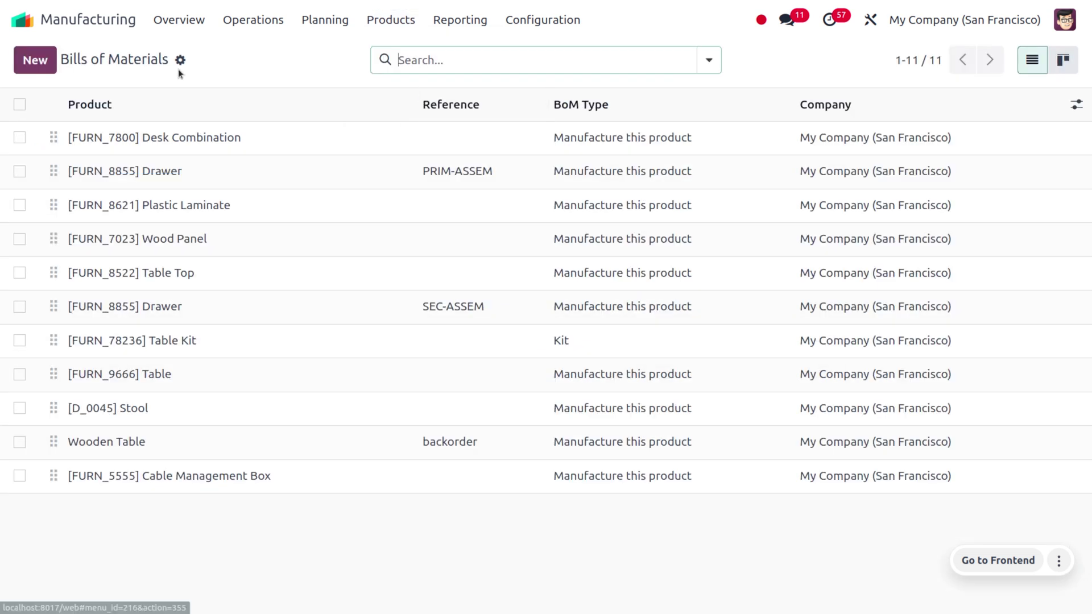
pyautogui.click(34, 61)
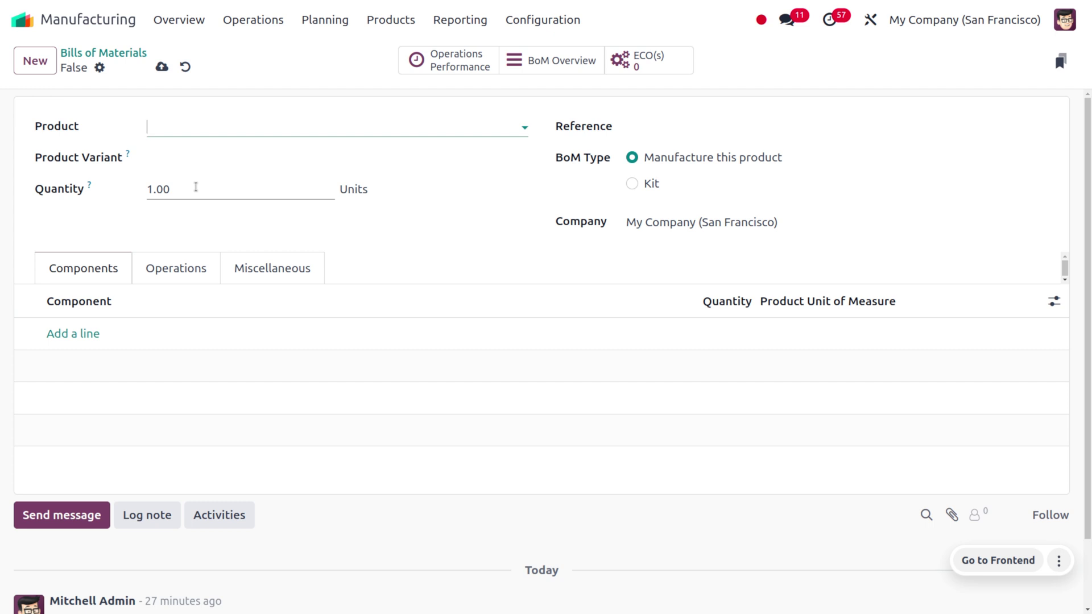
pyautogui.click(179, 126)
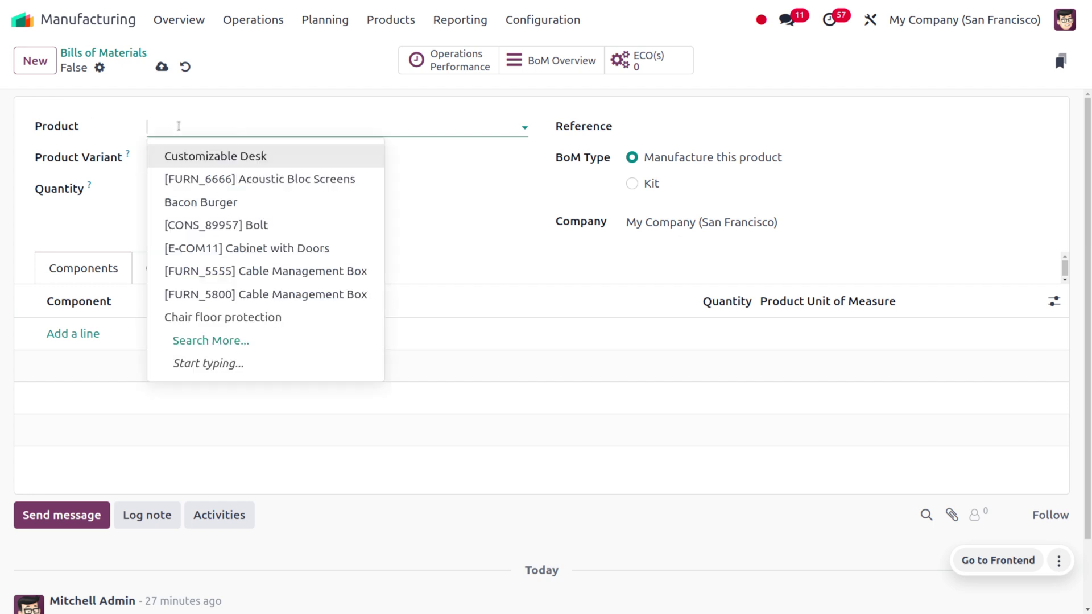
pyautogui.click(269, 271)
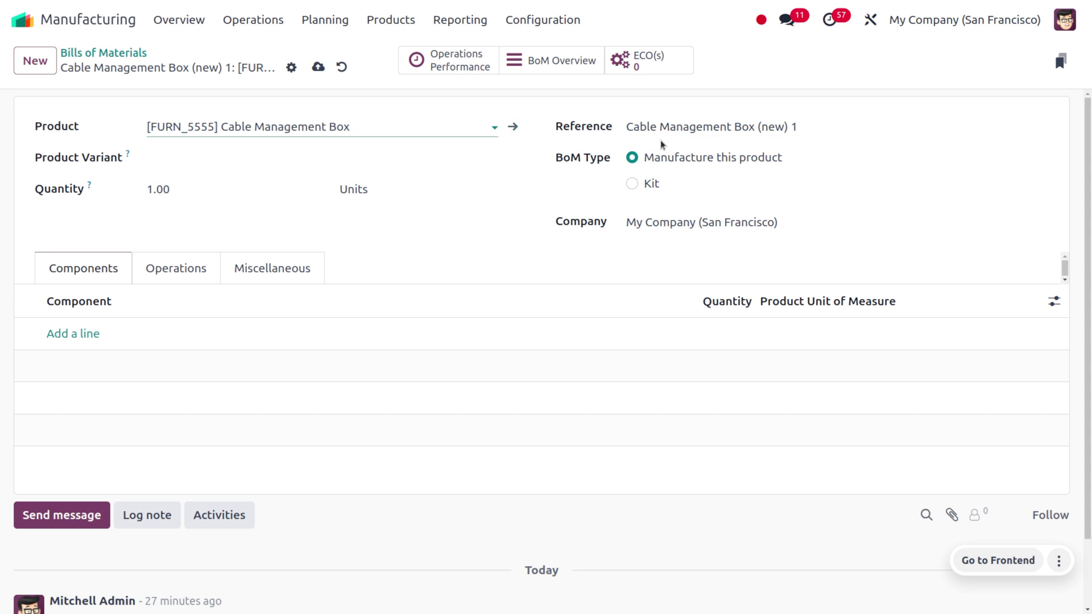
# Step: Leave the product variant empty and set the bill of materials quantity to 10 units
pyautogui.click(214, 167)
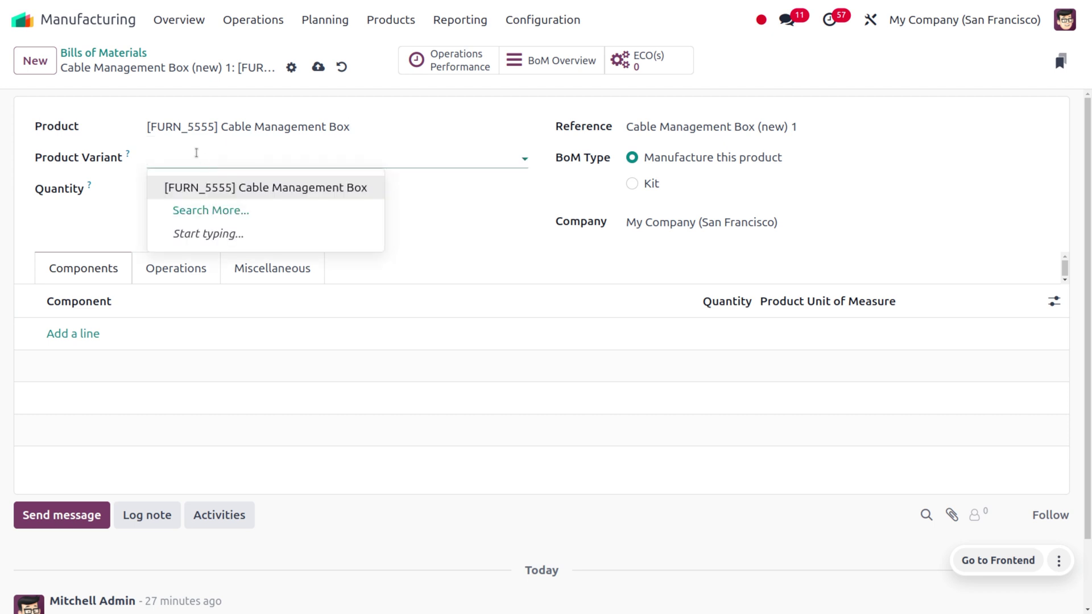
pyautogui.click(197, 152)
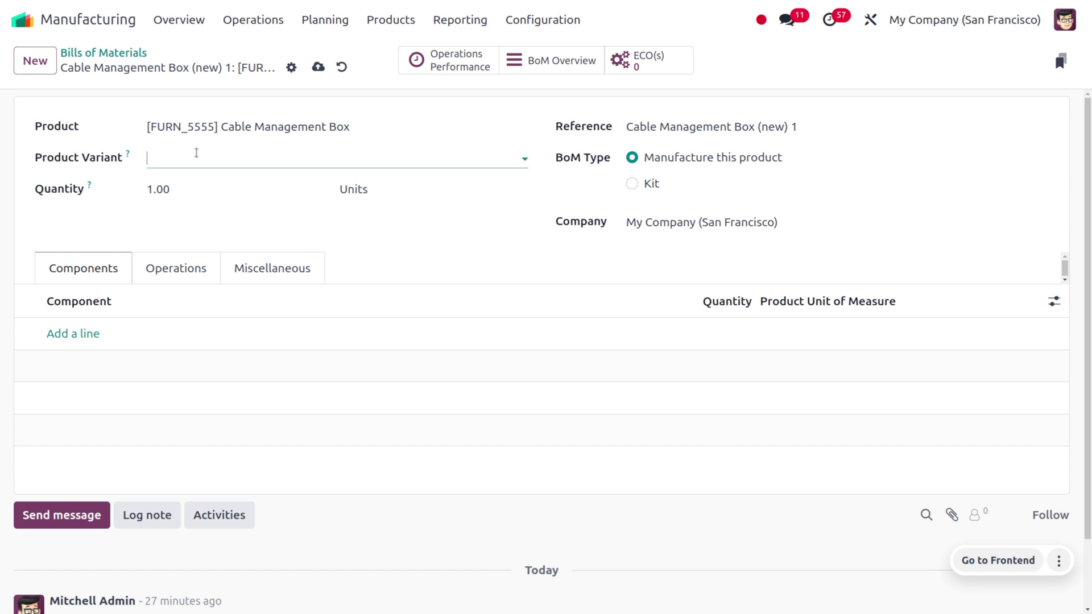
pyautogui.click(227, 192)
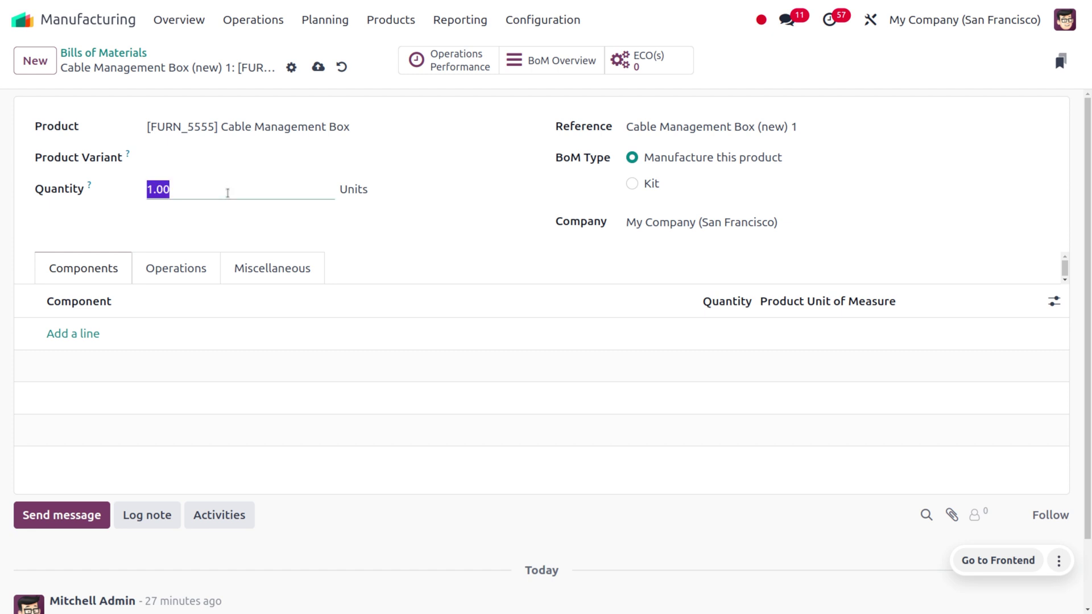
pyautogui.press('BackSpace')
pyautogui.write('10')
pyautogui.click(399, 236)
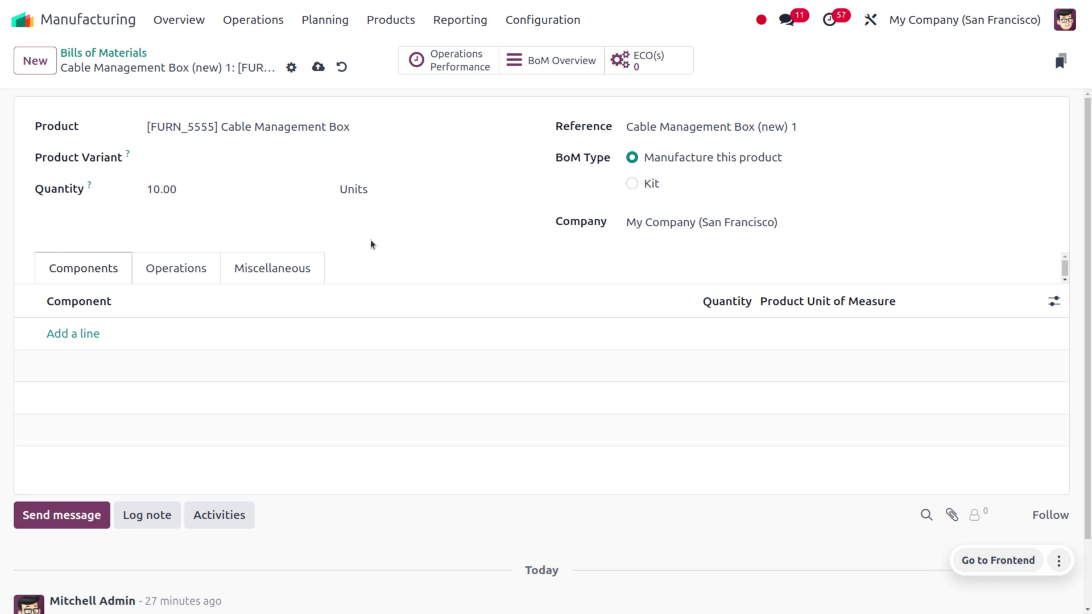
# Step: Add [CONS_25630] Screw as a component with a quantity of 100
pyautogui.click(57, 336)
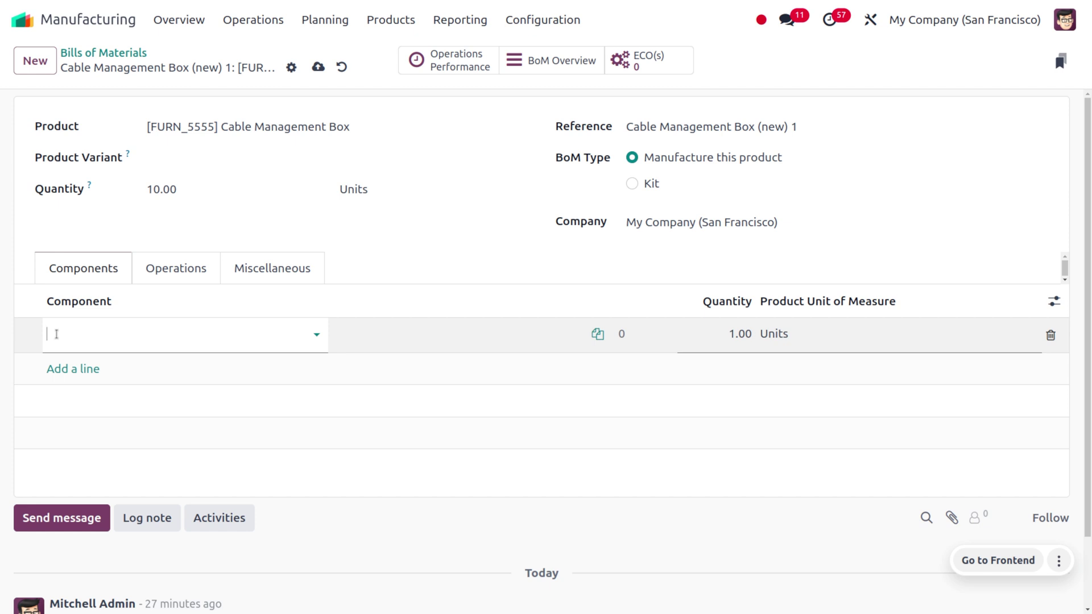
pyautogui.write('SCRE')
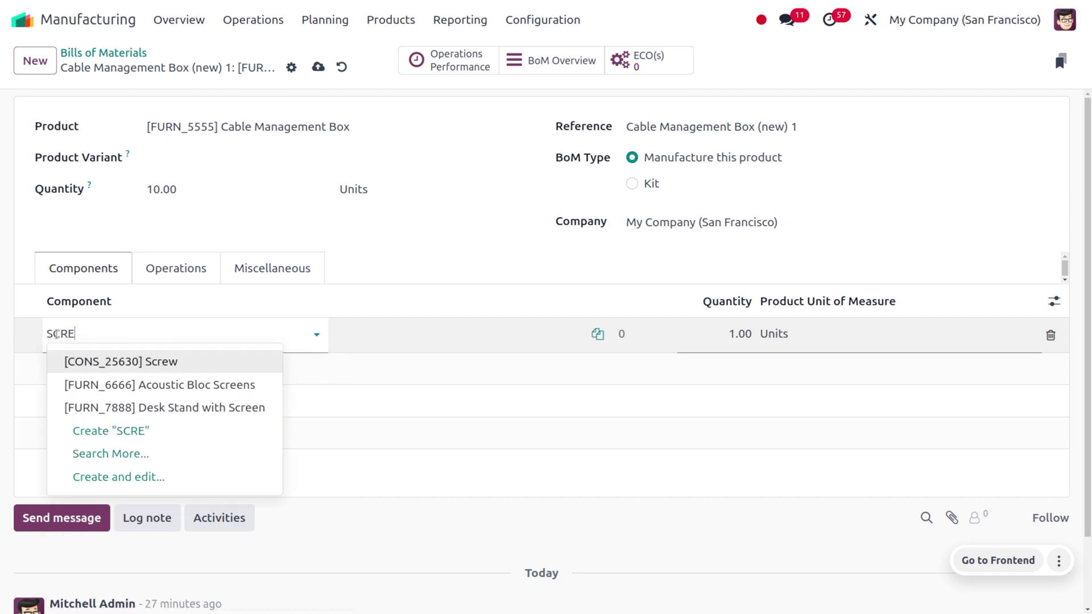
pyautogui.press('Return')
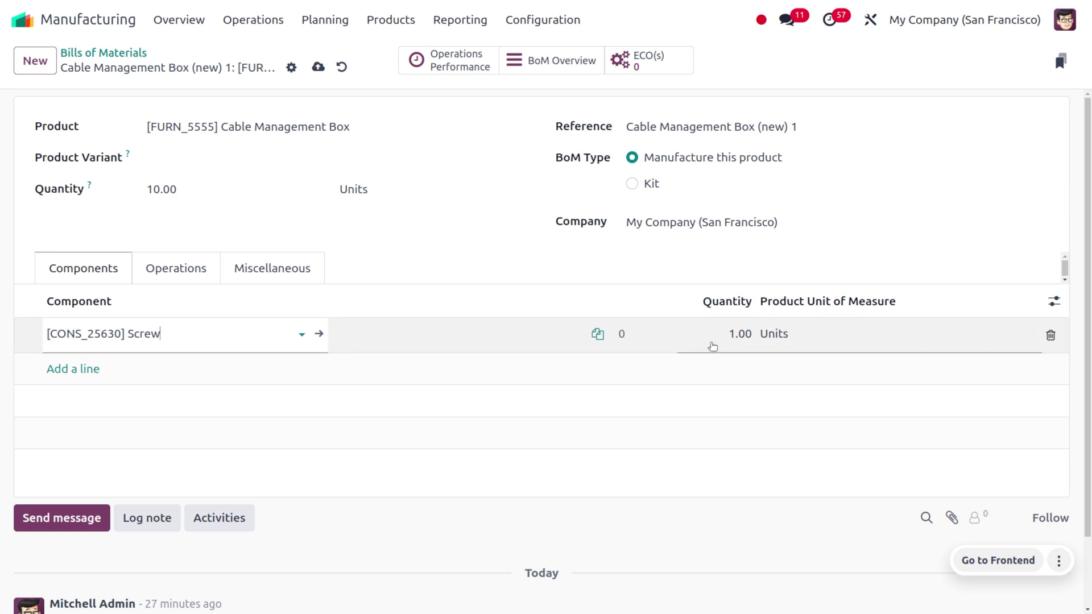
pyautogui.click(720, 341)
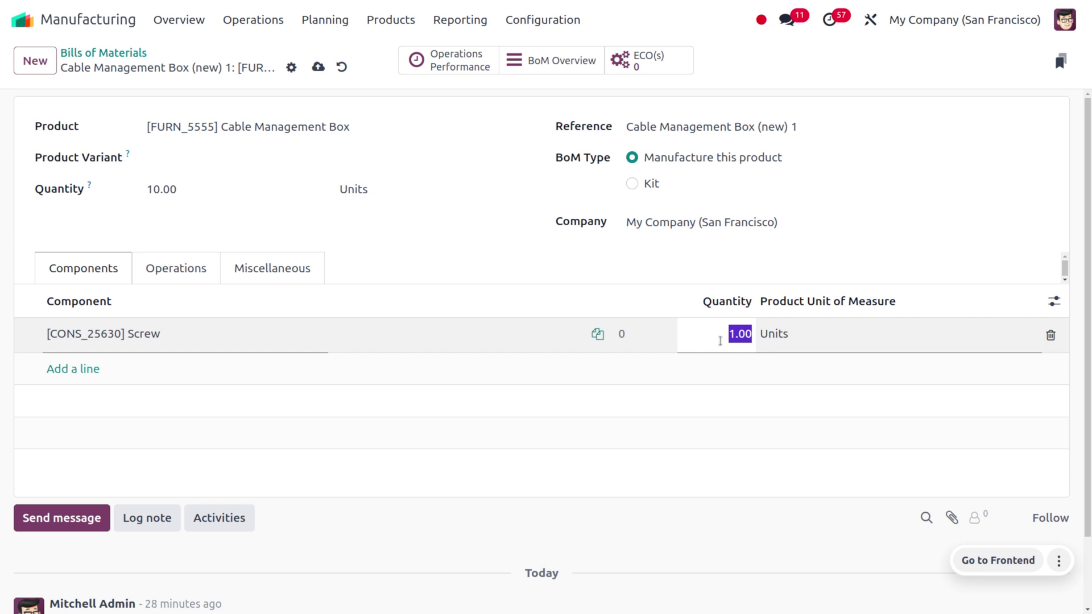
pyautogui.write('100')
# Step: Add [CONS_89957] Bolt as a second component with a quantity of 50
pyautogui.click(74, 369)
pyautogui.write('B')
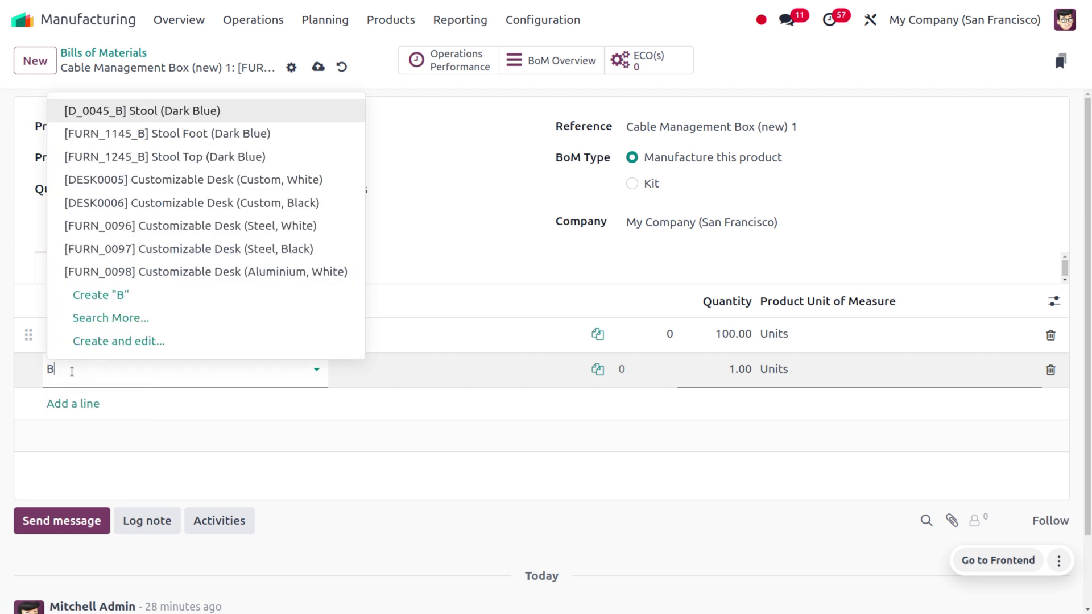
pyautogui.write('OLT')
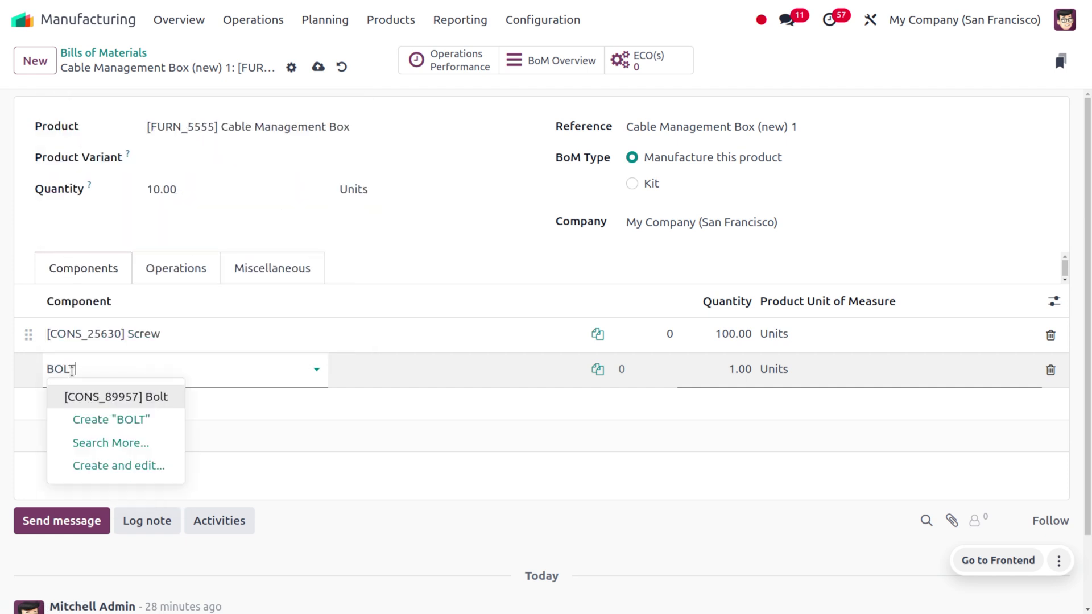
pyautogui.press('Return')
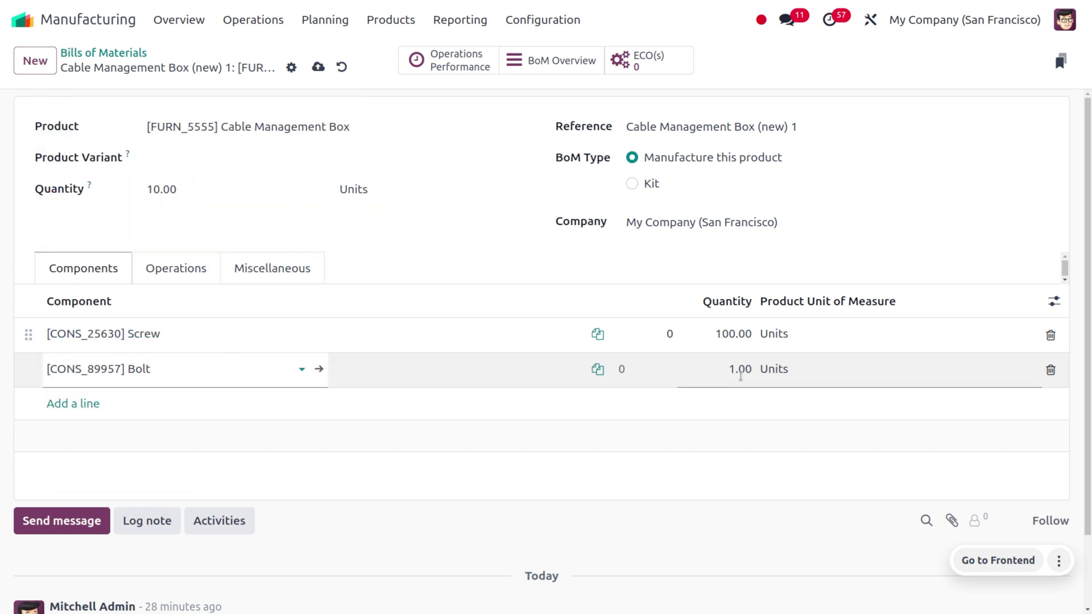
pyautogui.click(741, 376)
pyautogui.write('50')
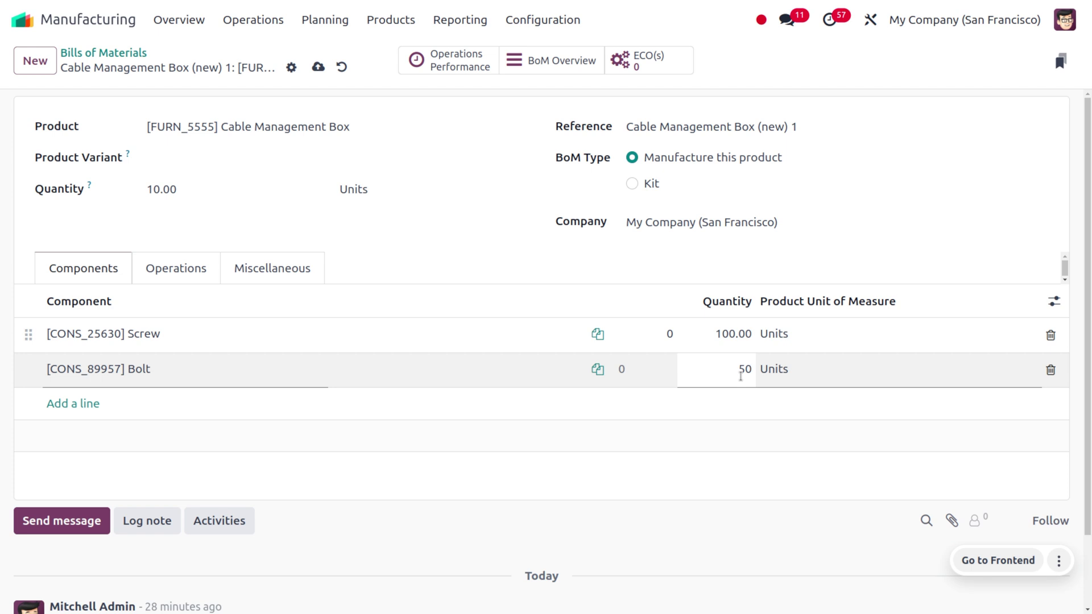
pyautogui.click(239, 401)
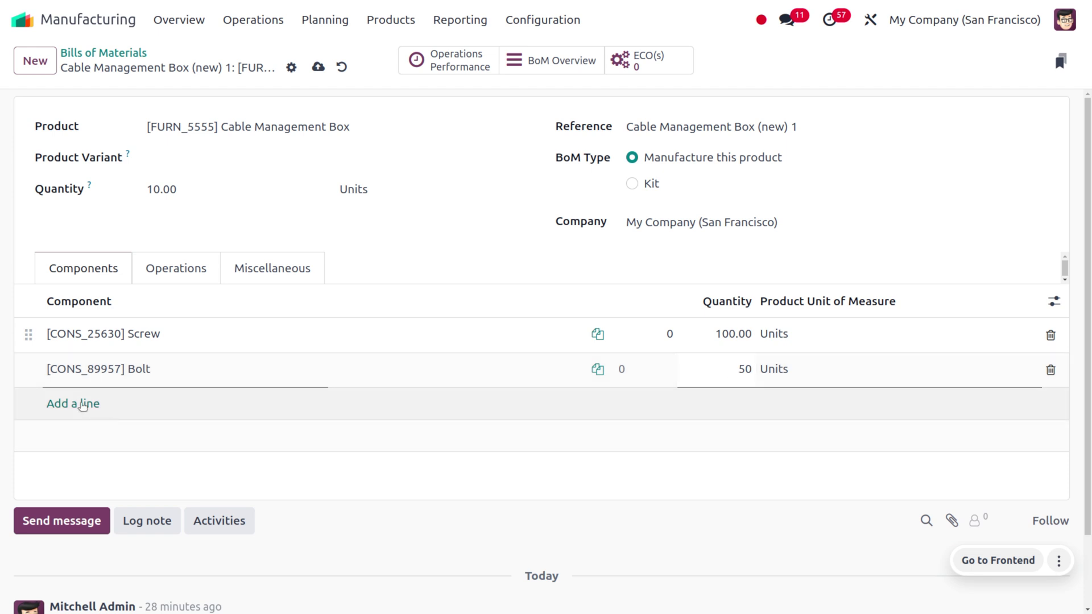
# Step: Add [FURN_7023] Wood Panel as a third component with a quantity of 100
pyautogui.click(80, 403)
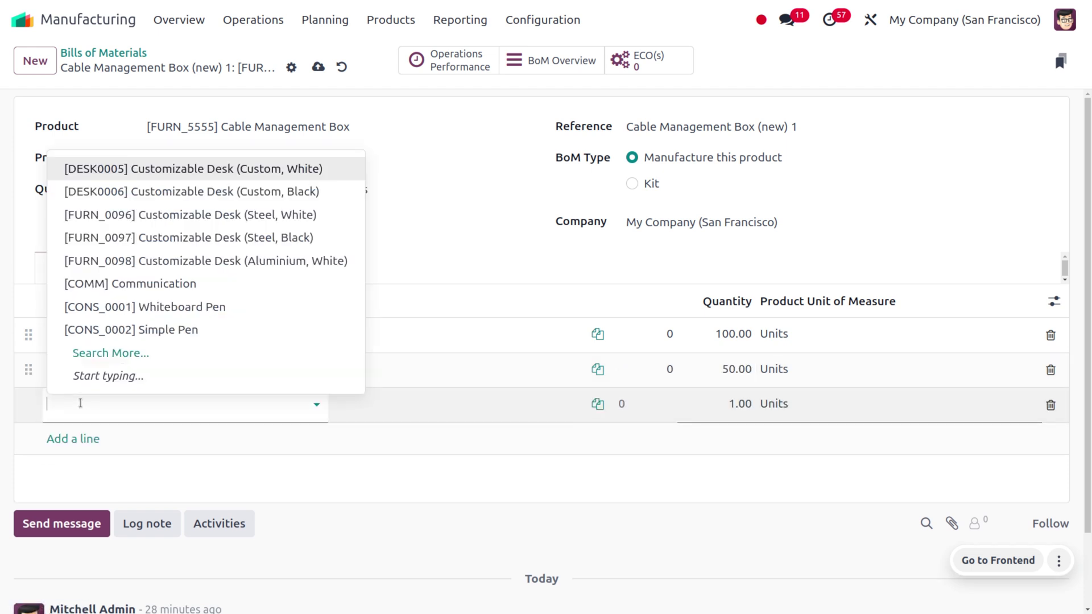
pyautogui.write('WOODE')
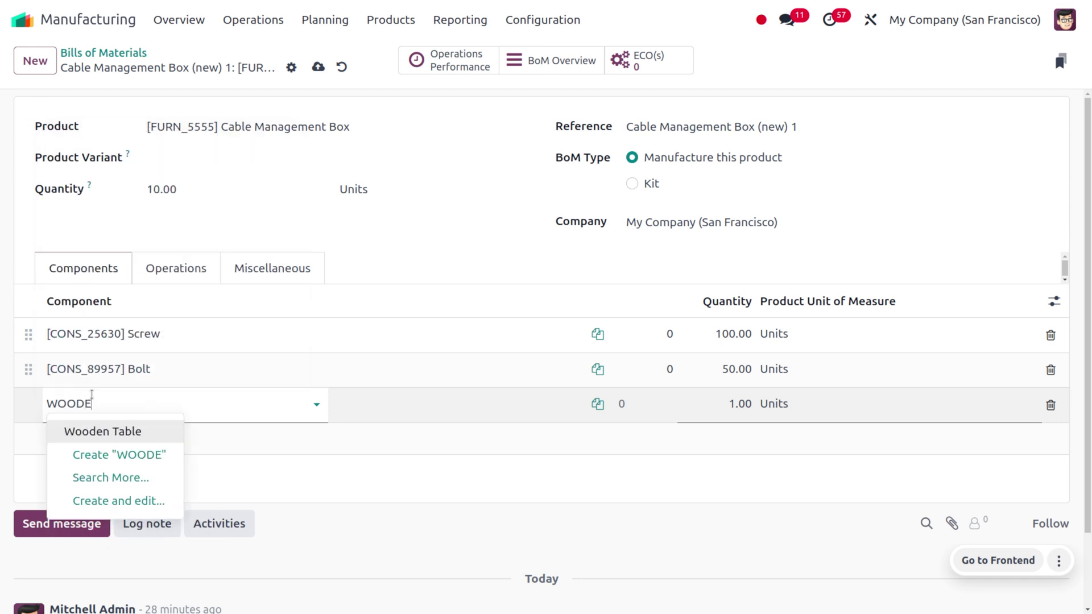
pyautogui.press('BackSpace')
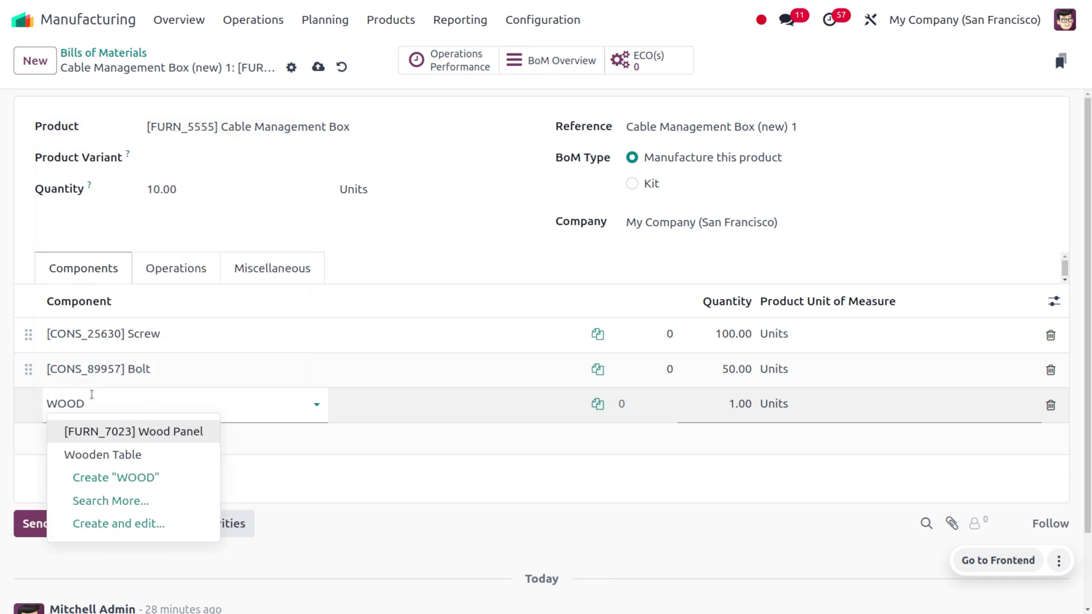
pyautogui.press('Return')
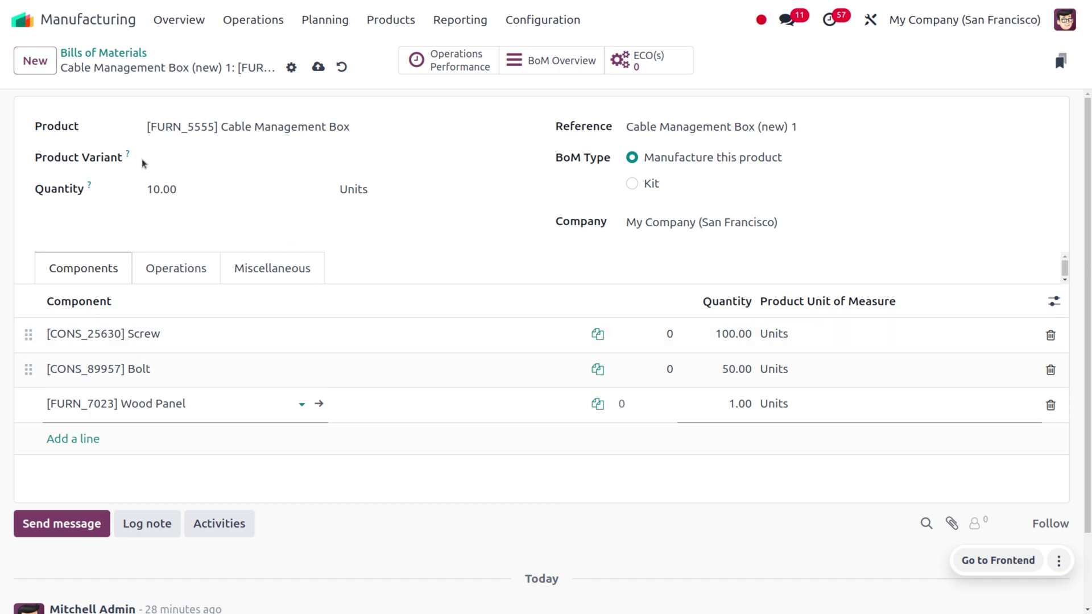
pyautogui.click(741, 409)
pyautogui.write('100')
pyautogui.hotkey('ctrl', 'a')
pyautogui.click(1054, 180)
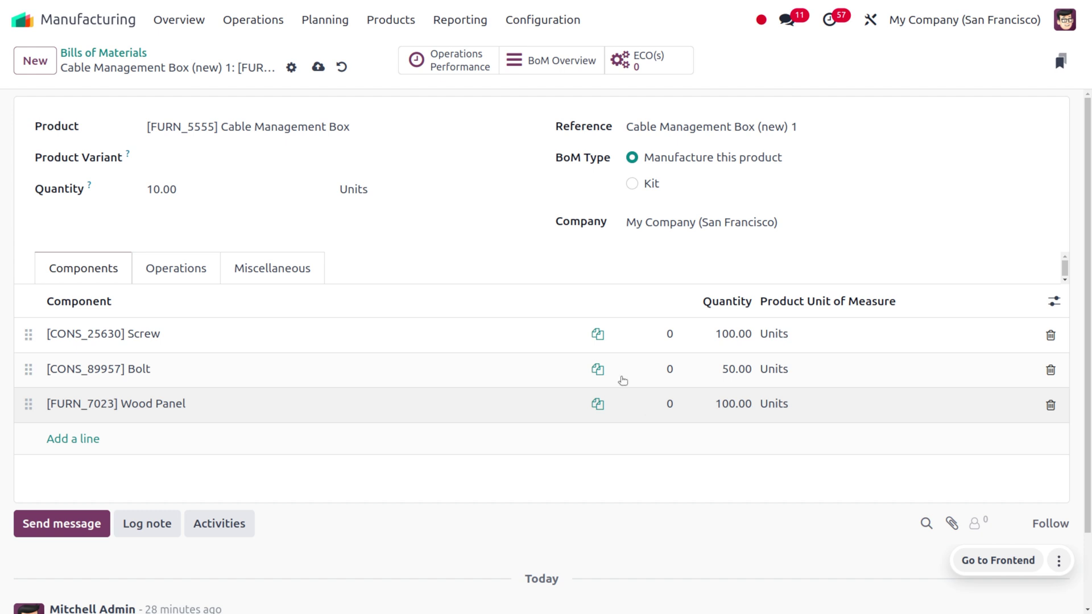
# Step: Add a new operation named CUTTING to the bill of materials and assign it to the Cutting station work center
pyautogui.click(165, 279)
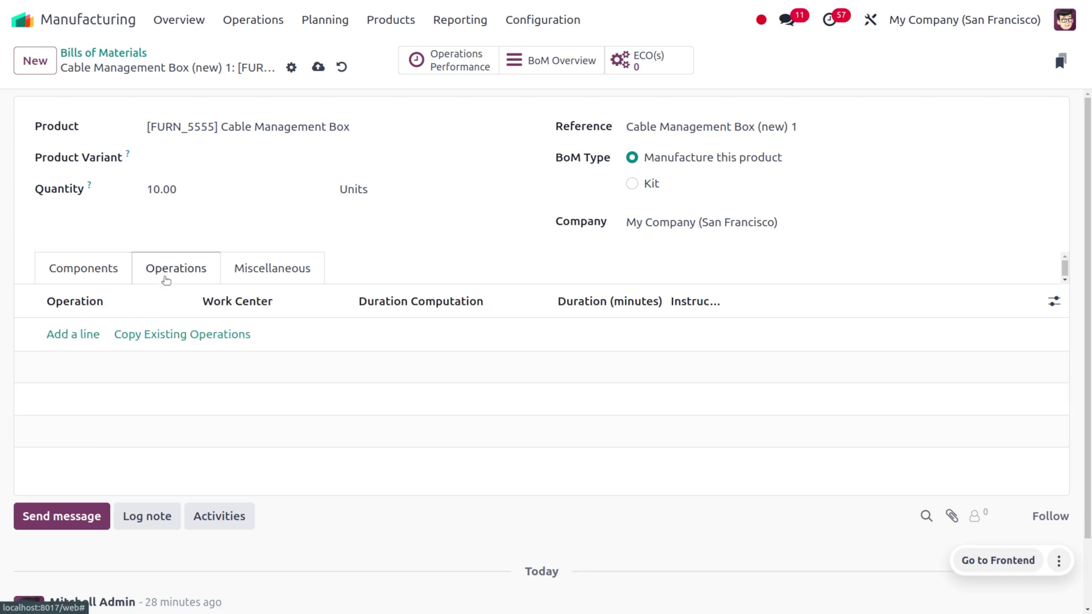
pyautogui.click(72, 336)
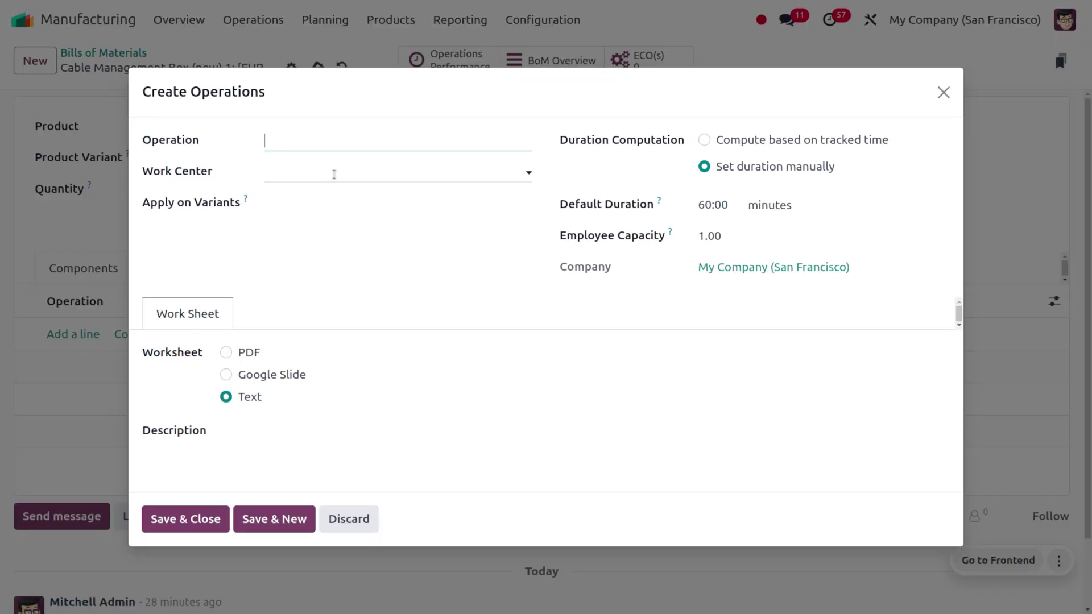
pyautogui.click(334, 175)
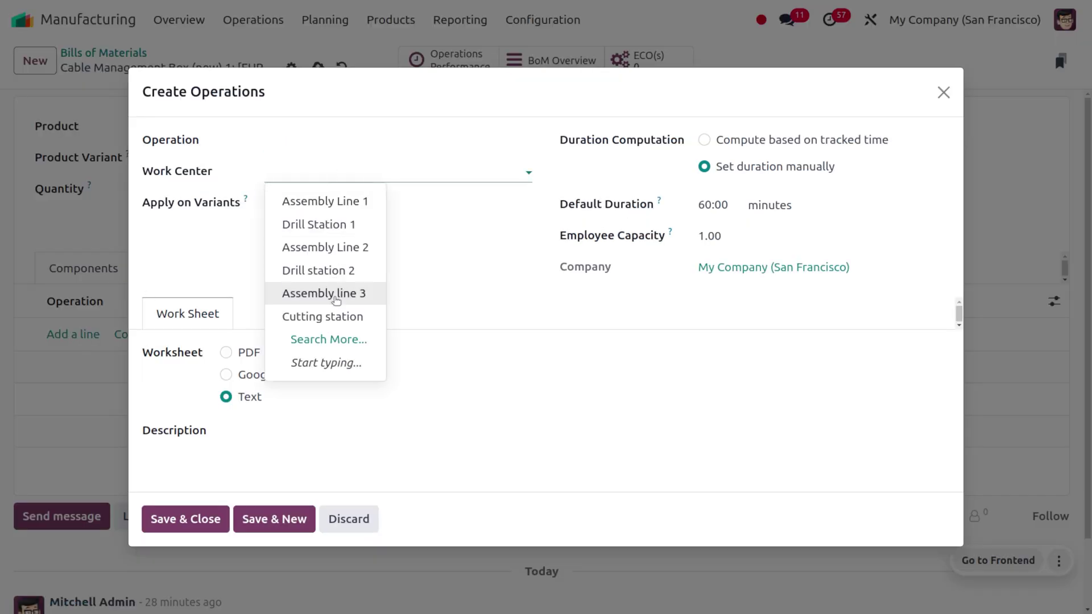
pyautogui.click(341, 316)
pyautogui.click(299, 144)
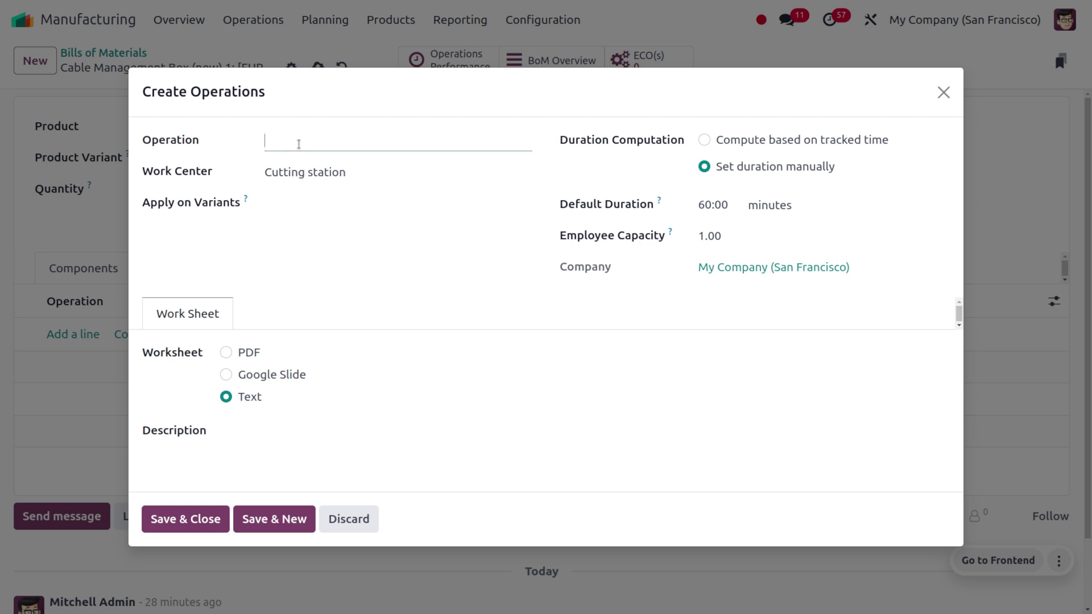
pyautogui.write('CUTTING')
# Step: Set the operation's default duration to 30 minutes, then save the operation and the bill of materials
pyautogui.click(730, 205)
pyautogui.press('BackSpace')
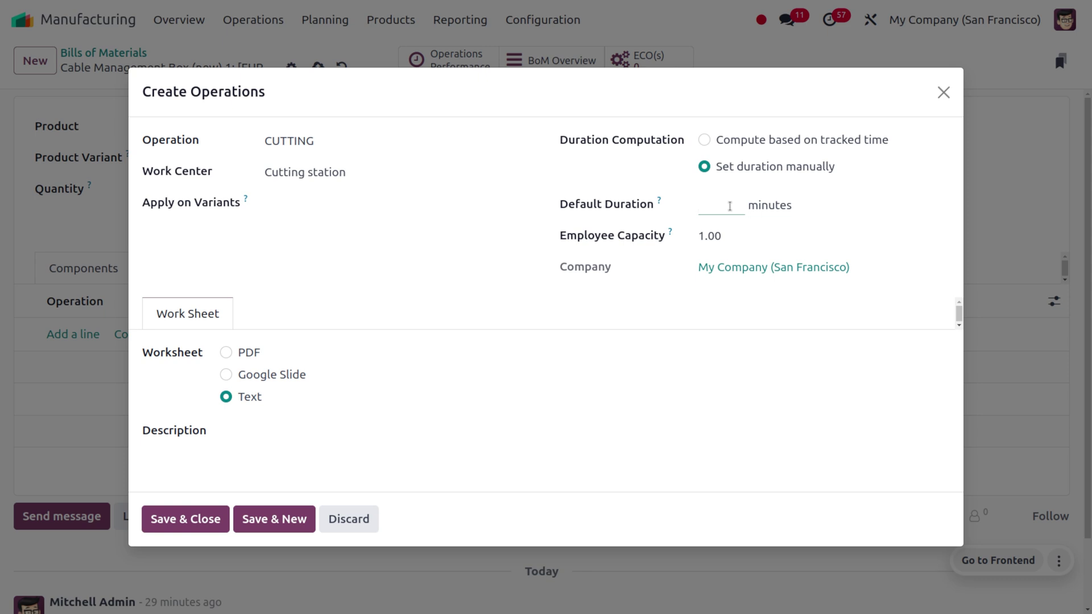
pyautogui.write('30')
pyautogui.click(166, 520)
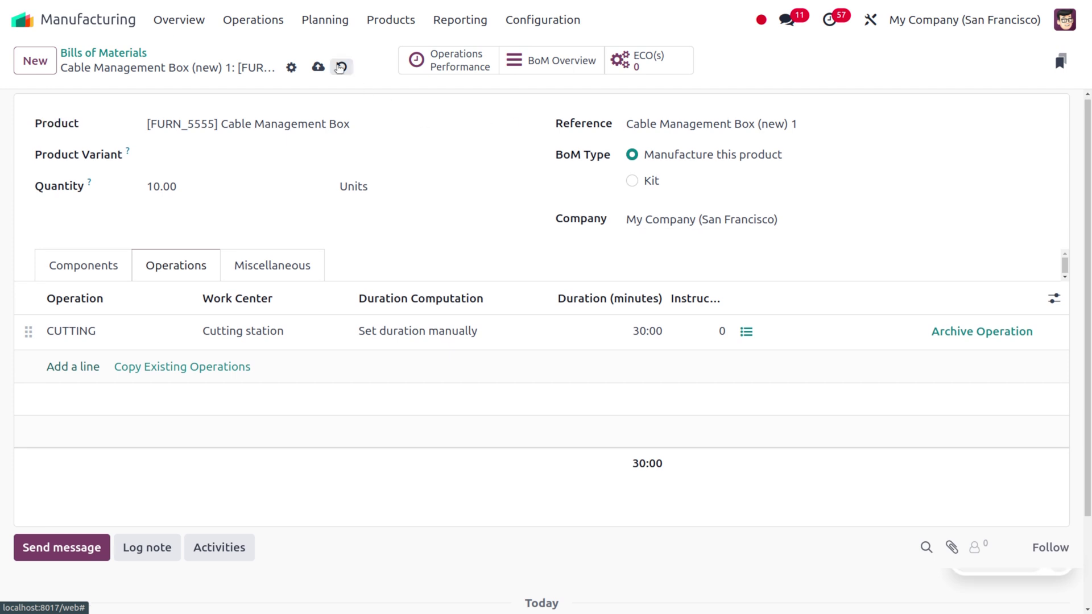
pyautogui.click(318, 67)
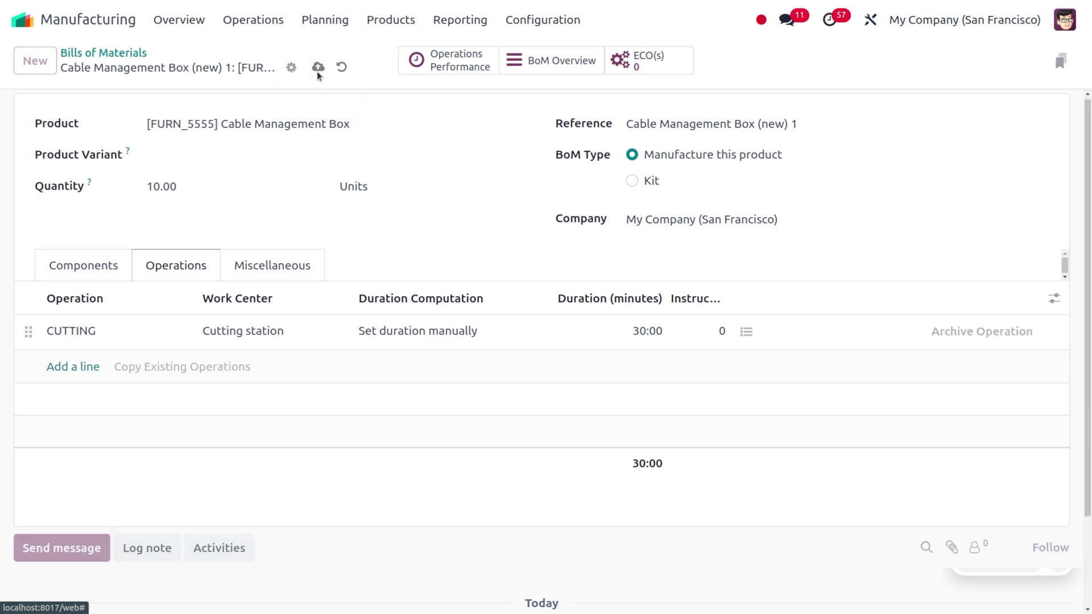
# Step: Open the BoM overview and expand its operations to examine the cutting time and cost
pyautogui.click(543, 68)
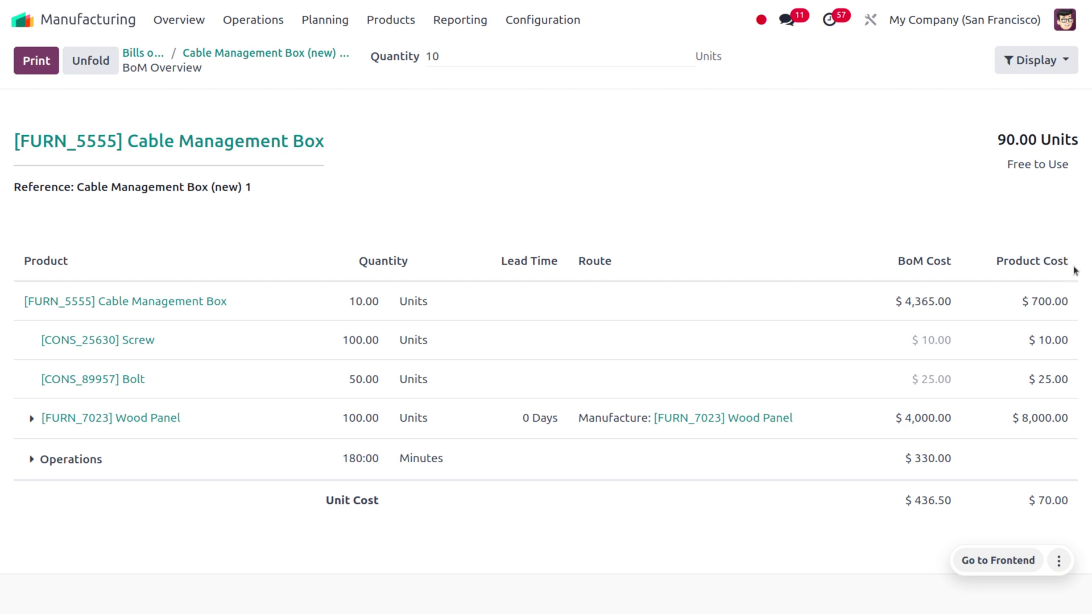
pyautogui.moveTo(1072, 273)
pyautogui.click(37, 459)
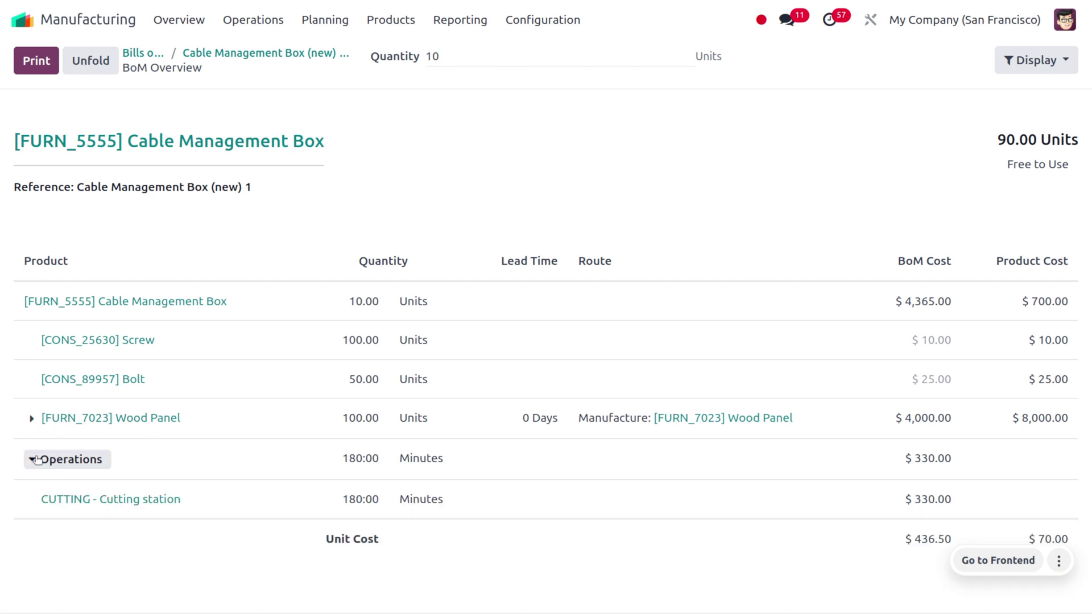